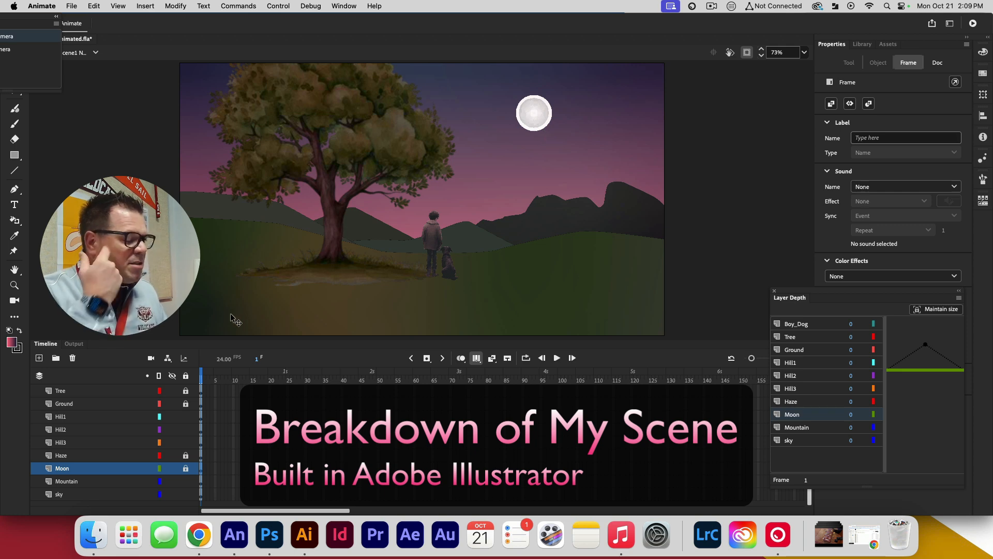
Hide the Haze layer to view the scene without its overlay
{"action": "left_click", "coordinate": [120, 459]}
{"action": "left_click", "coordinate": [173, 457]}
{"action": "left_click", "coordinate": [173, 457]}
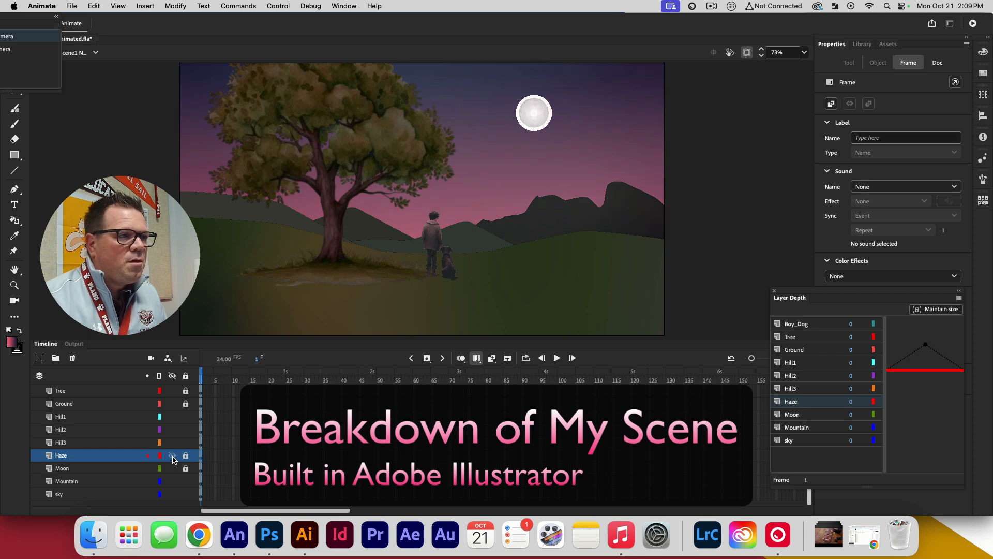
{"action": "left_click", "coordinate": [173, 457]}
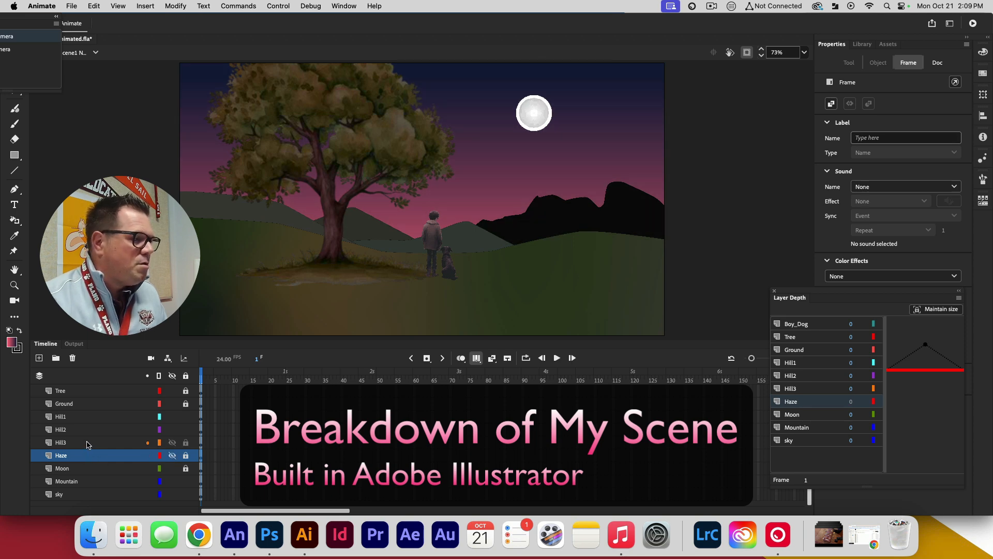
Hide the Hill1, Hill2 and Hill3 layers to check which parts of the scene they hold
{"action": "left_click", "coordinate": [385, 234]}
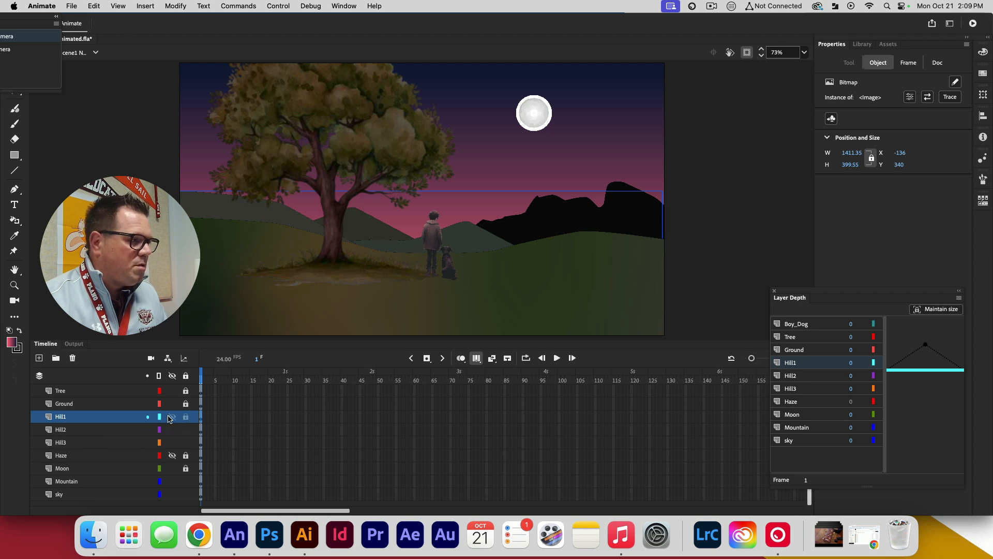
{"action": "left_click", "coordinate": [172, 416]}
{"action": "left_click", "coordinate": [172, 430]}
{"action": "left_click", "coordinate": [172, 442]}
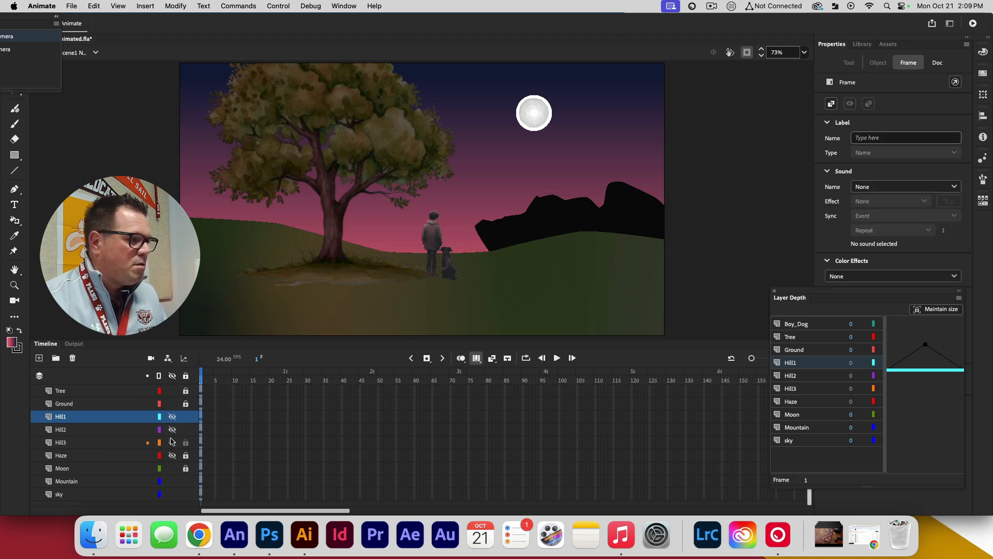
Make the Hill1, Hill2, Hill3 and Haze layers visible again
{"action": "left_click", "coordinate": [172, 442]}
{"action": "left_click", "coordinate": [173, 429]}
{"action": "left_click", "coordinate": [172, 416]}
{"action": "left_click", "coordinate": [172, 455]}
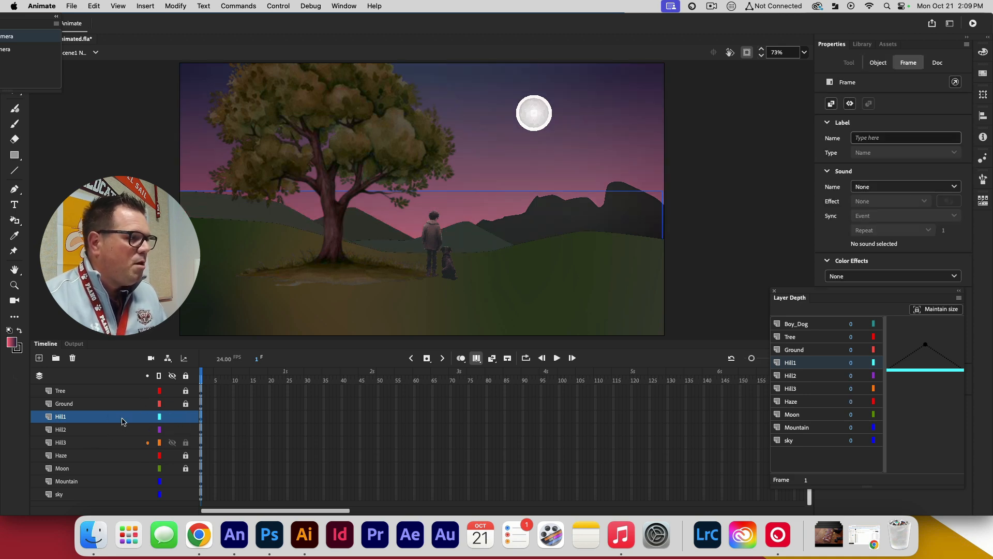
Review the Ground and Boy_Dog layers in the timeline and close the Layer Depth panel
{"action": "left_click", "coordinate": [104, 404]}
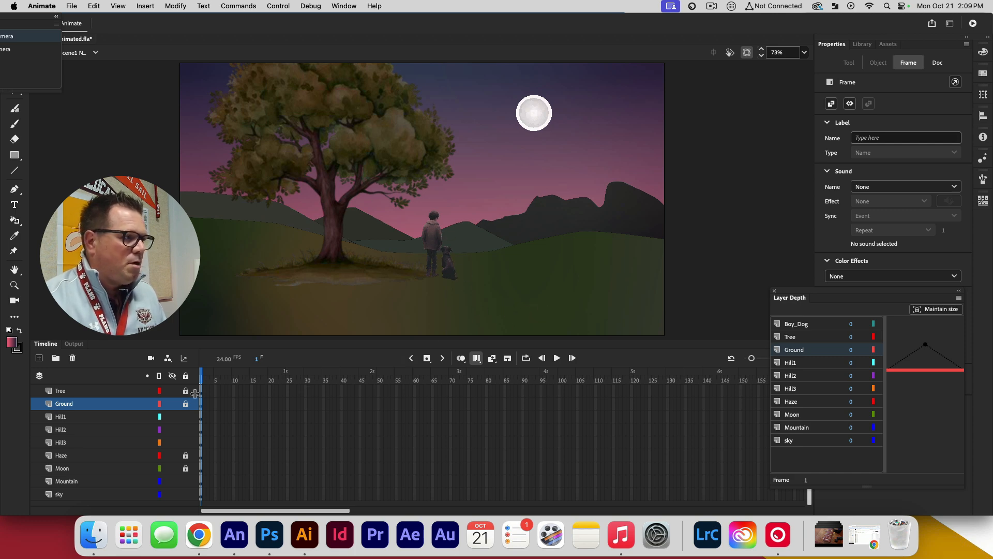
{"action": "scroll", "coordinate": [195, 393], "scroll_direction": "up", "scroll_amount": 1}
{"action": "left_click", "coordinate": [76, 394]}
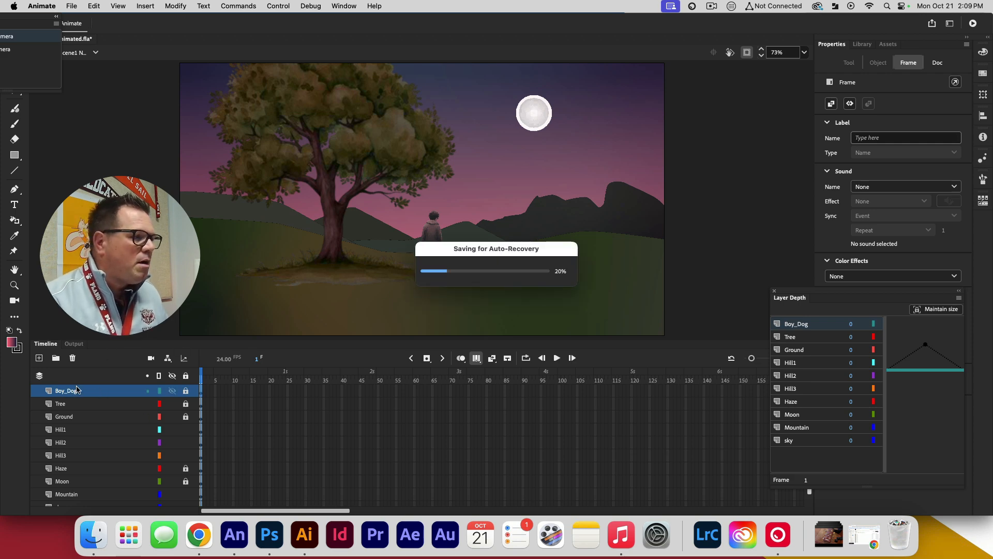
{"action": "scroll", "coordinate": [78, 494], "scroll_direction": "down", "scroll_amount": 1}
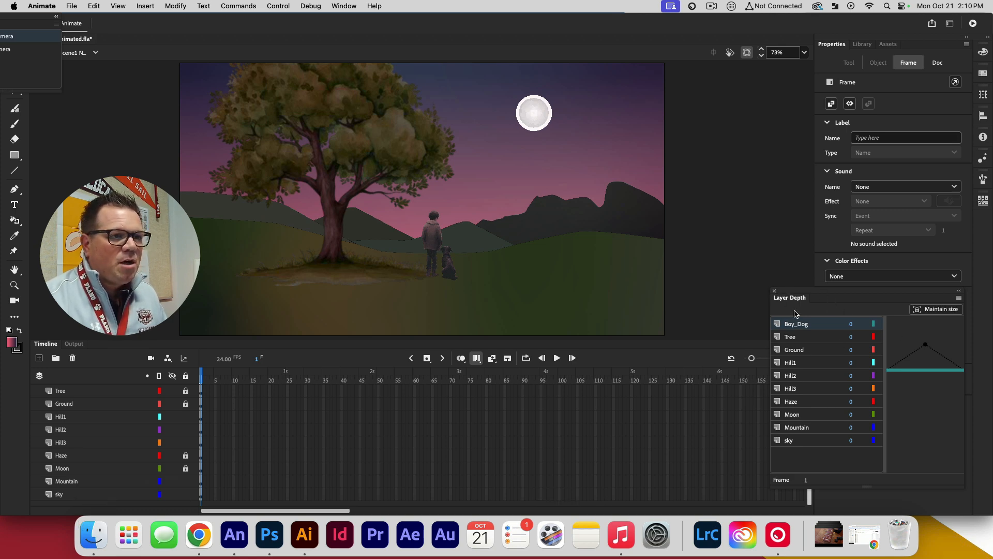
{"action": "left_click", "coordinate": [775, 291]}
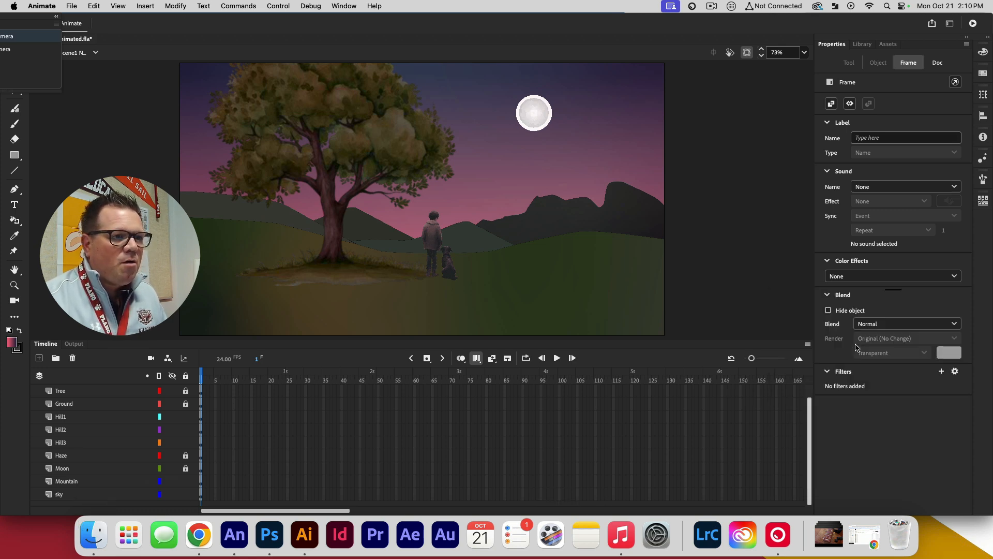
{"action": "left_click", "coordinate": [719, 379]}
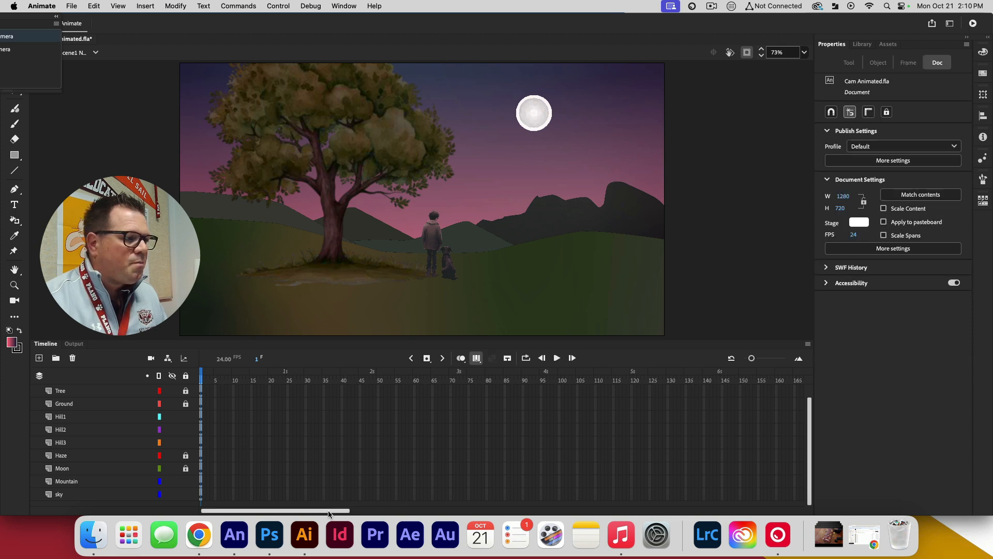
Unlock the Tree, Ground, Haze and Moon layers in the timeline
{"action": "scroll", "coordinate": [357, 510], "scroll_direction": "right", "scroll_amount": 5}
{"action": "scroll", "coordinate": [371, 510], "scroll_direction": "left", "scroll_amount": 3}
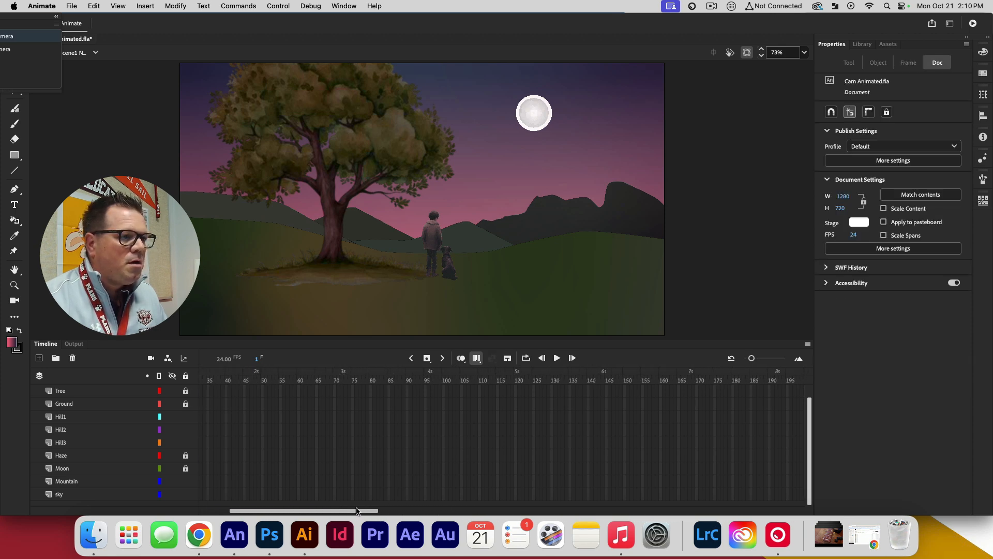
{"action": "left_click", "coordinate": [522, 390]}
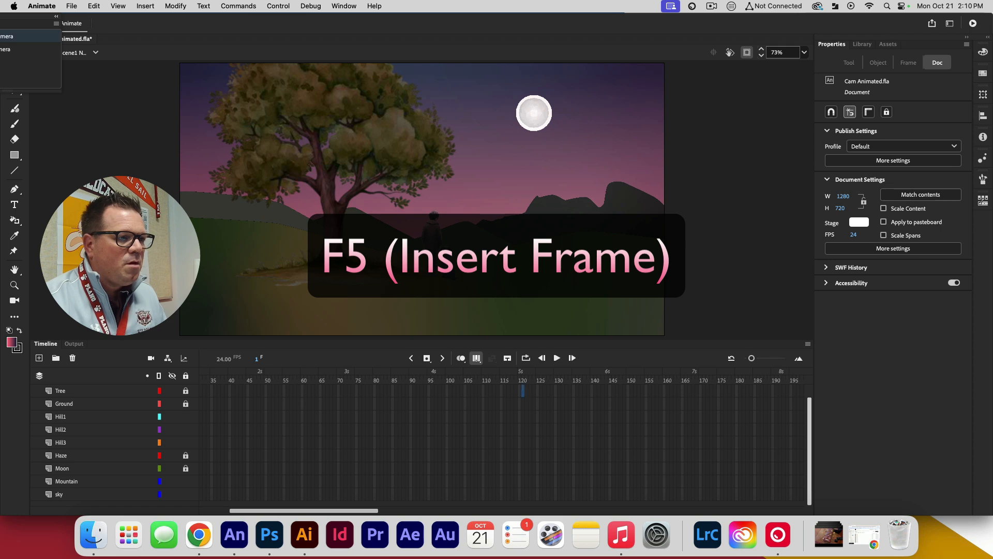
{"action": "left_click", "coordinate": [183, 391]}
{"action": "left_click", "coordinate": [185, 403]}
{"action": "left_click", "coordinate": [185, 455]}
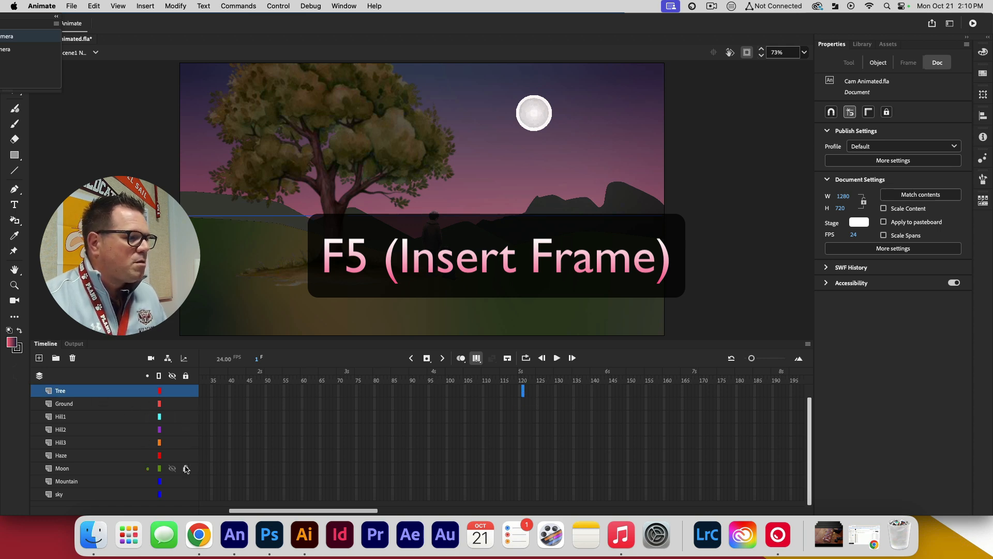
{"action": "left_click", "coordinate": [186, 469]}
Extend the Tree, Ground, Hill1, Hill2 and Hill3 layers by inserting frames up to frame 120
{"action": "left_click", "coordinate": [519, 392]}
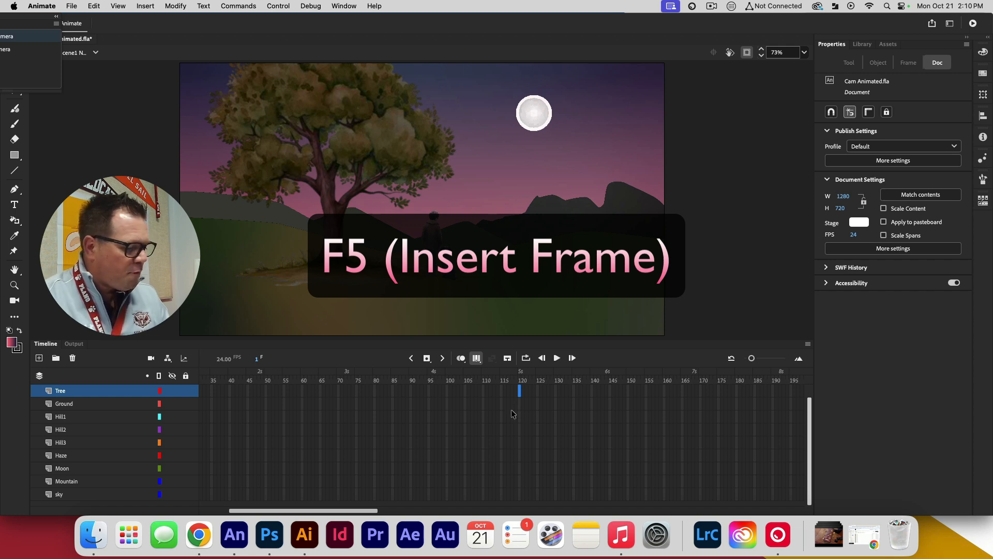
{"action": "key", "text": "F5"}
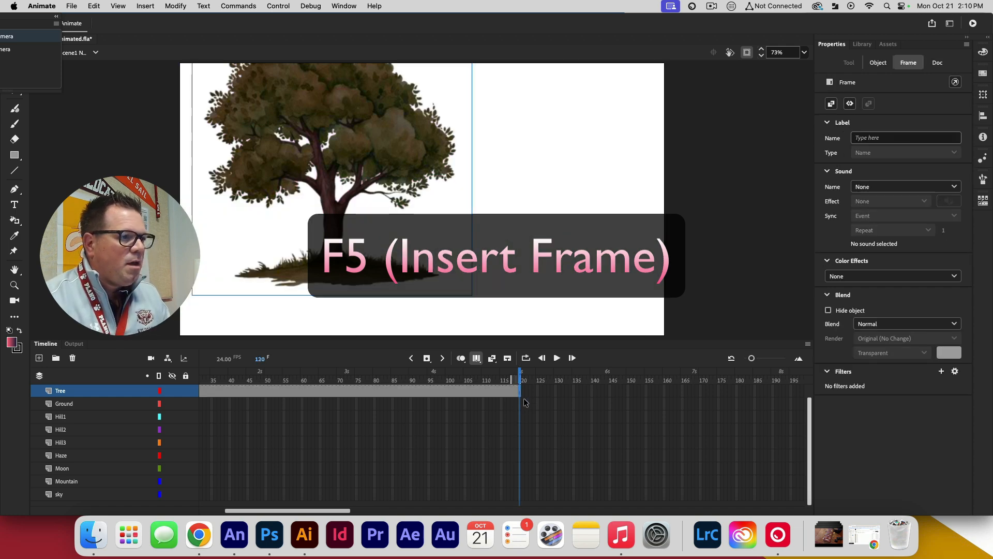
{"action": "left_click", "coordinate": [520, 404]}
{"action": "key", "text": "F5"}
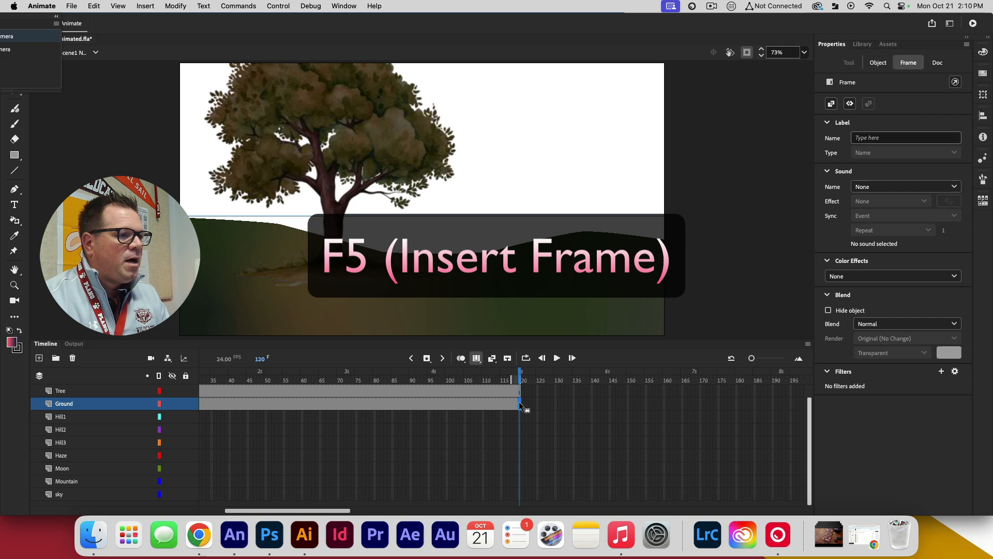
{"action": "left_click", "coordinate": [519, 416]}
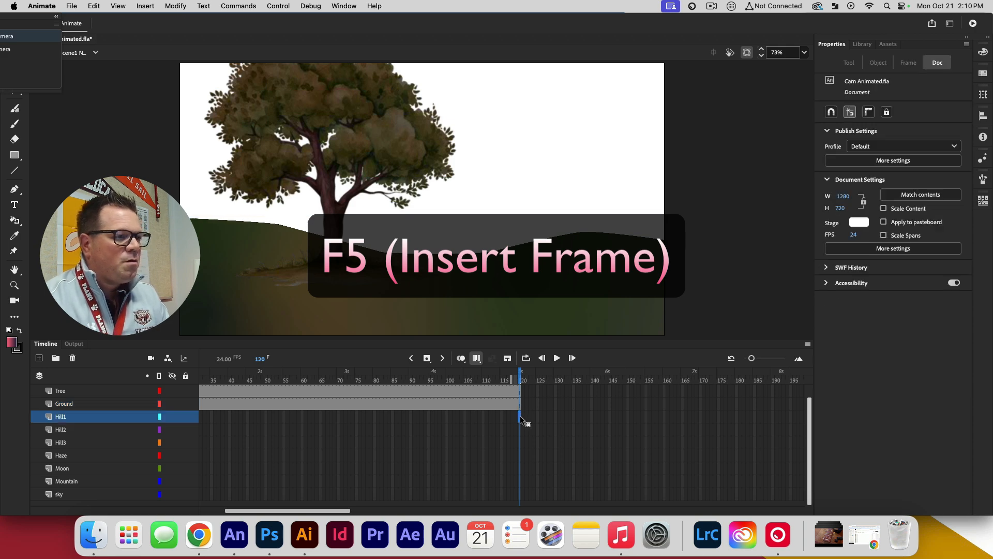
{"action": "key", "text": "F5"}
{"action": "left_click", "coordinate": [520, 432]}
{"action": "key", "text": "F5"}
{"action": "left_click", "coordinate": [520, 444]}
{"action": "key", "text": "F5"}
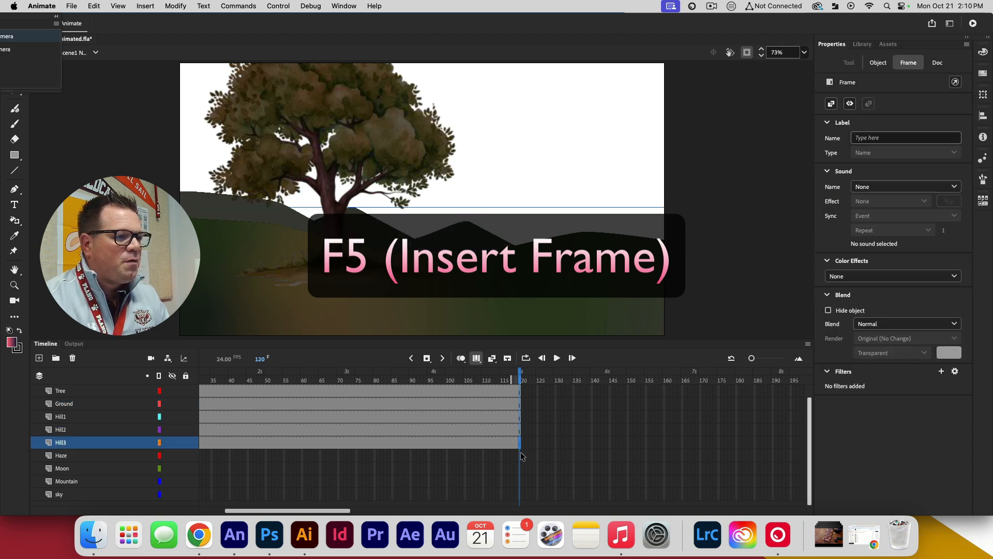
Extend the Haze, Moon, Mountain, sky and Boy_Dog layers to frame 120 and return the playhead to frame 1
{"action": "left_click", "coordinate": [520, 457]}
{"action": "key", "text": "F5"}
{"action": "left_click", "coordinate": [520, 469]}
{"action": "key", "text": "F5"}
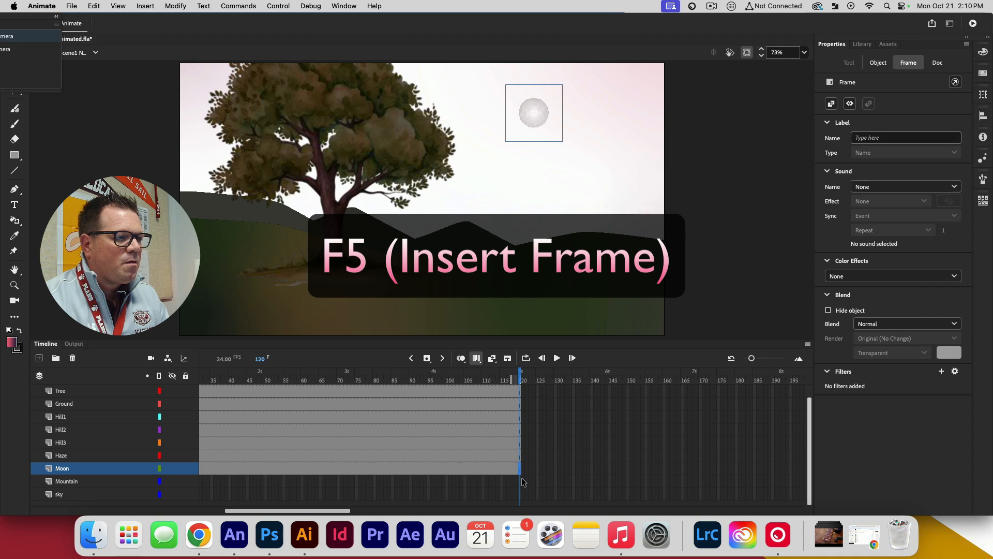
{"action": "left_click", "coordinate": [520, 482]}
{"action": "key", "text": "F5"}
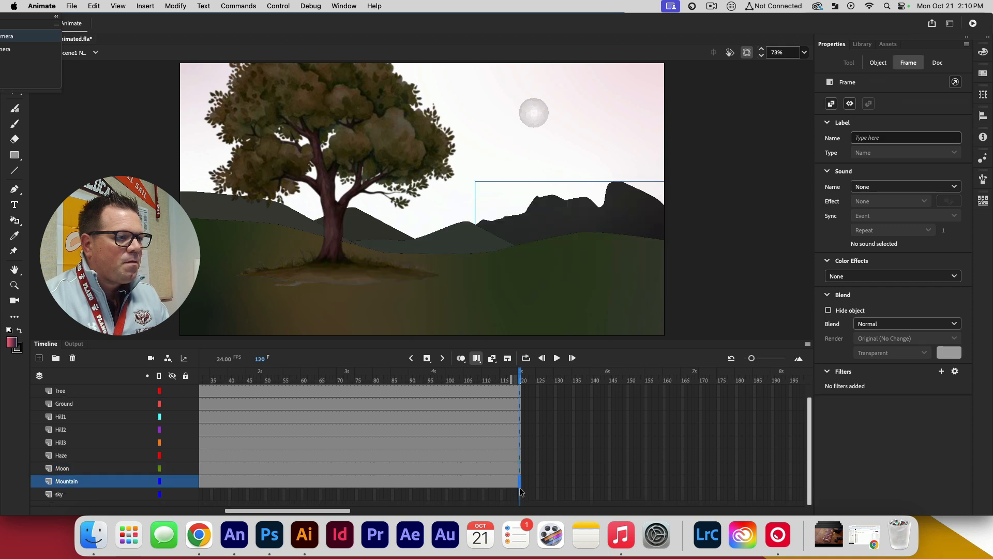
{"action": "left_click", "coordinate": [520, 493]}
{"action": "key", "text": "F5"}
{"action": "scroll", "coordinate": [510, 466], "scroll_direction": "up", "scroll_amount": 1}
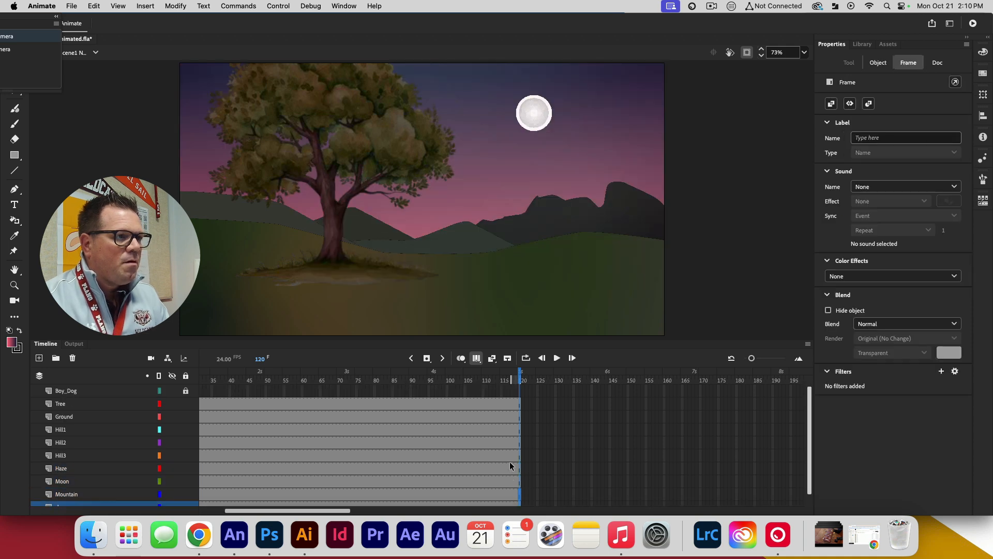
{"action": "left_click", "coordinate": [520, 391]}
{"action": "key", "text": "F5"}
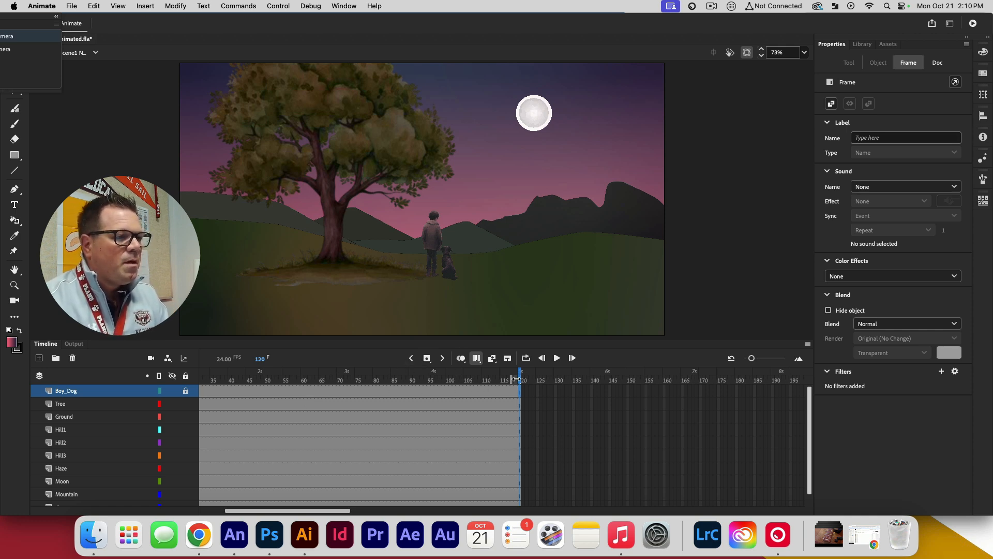
{"action": "left_click_drag", "start_coordinate": [519, 381], "coordinate": [44, 385]}
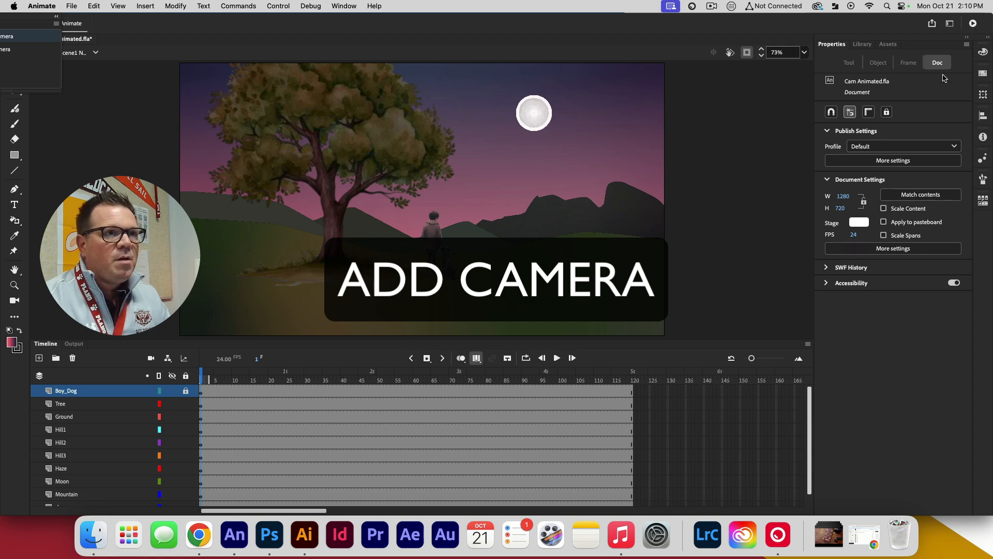
Open the document's library and look inside the Boy and Dog.ai folder
{"action": "left_click", "coordinate": [862, 44]}
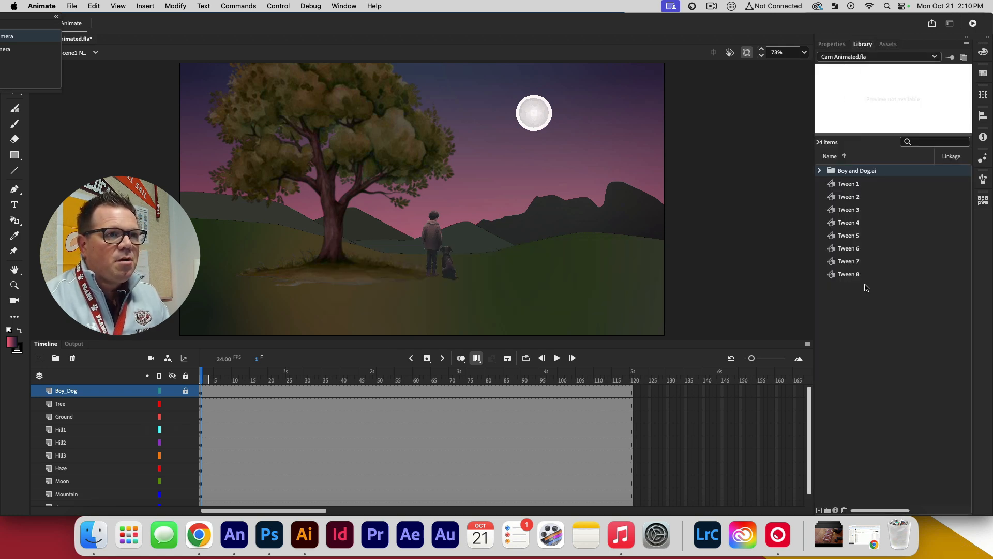
{"action": "left_click", "coordinate": [820, 171]}
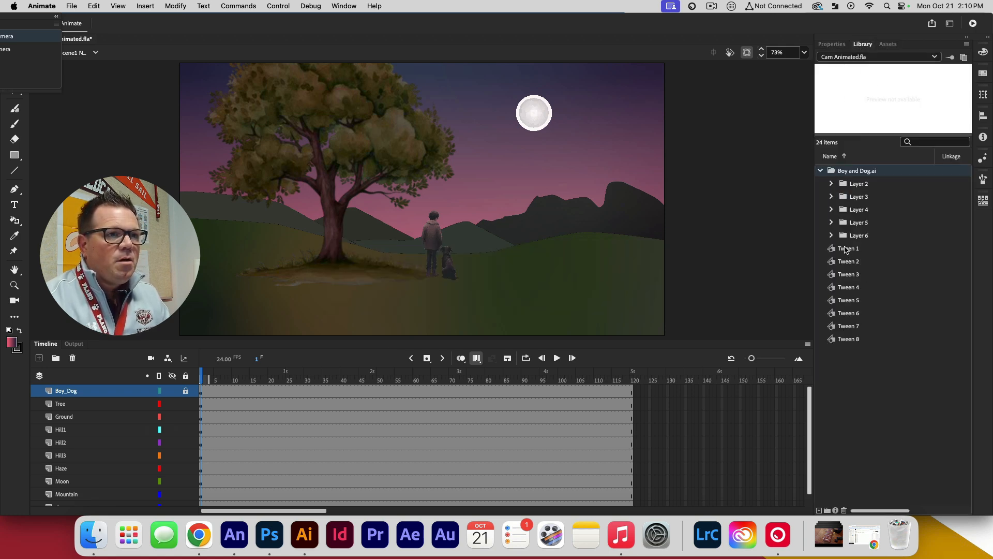
{"action": "left_click", "coordinate": [819, 171]}
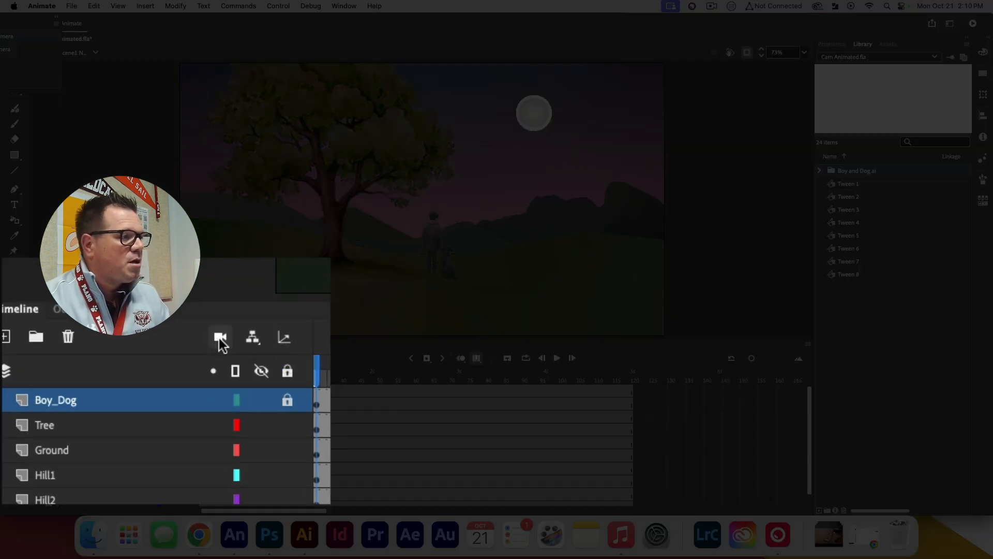
Add a camera to the scene and close the Scene panel
{"action": "left_click", "coordinate": [220, 338]}
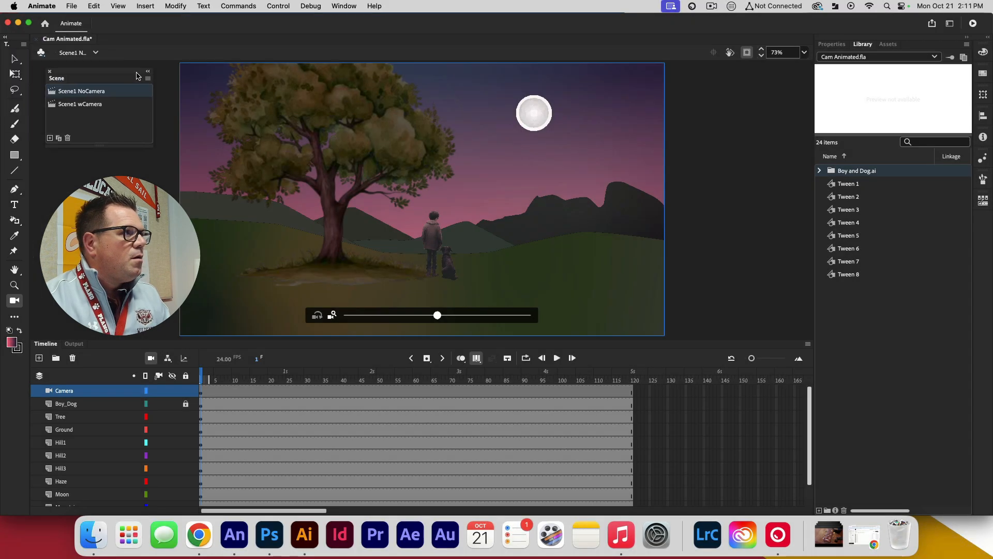
{"action": "left_click", "coordinate": [42, 68]}
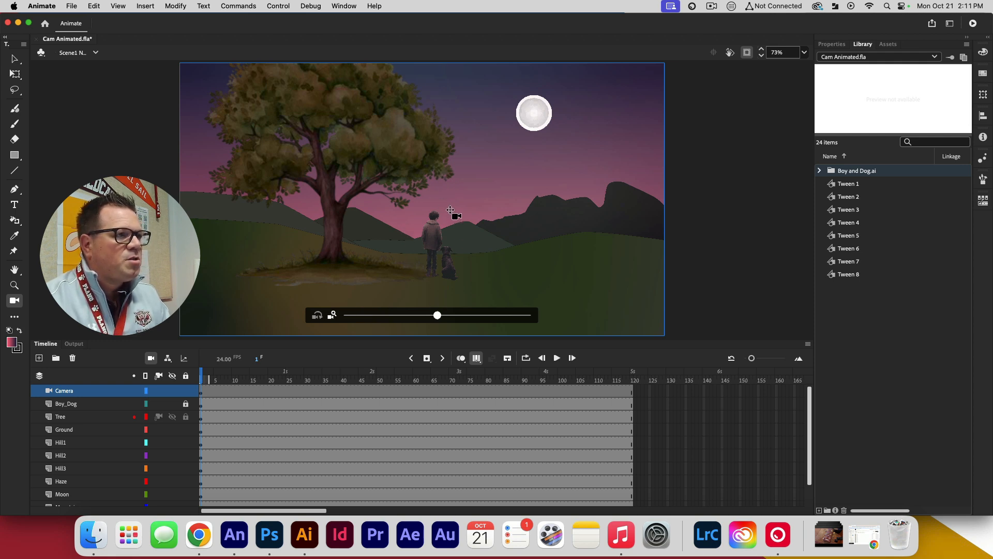
Pan the camera and zoom it out slightly, keeping the tree, boy and dog framed near the stage centre
{"action": "mouse_move", "coordinate": [450, 210]}
{"action": "left_mouse_down"}
{"action": "mouse_move", "coordinate": [476, 216]}
{"action": "mouse_move", "coordinate": [434, 214]}
{"action": "mouse_move", "coordinate": [565, 212]}
{"action": "mouse_move", "coordinate": [581, 235]}
{"action": "mouse_move", "coordinate": [410, 122]}
{"action": "mouse_move", "coordinate": [205, 207]}
{"action": "mouse_move", "coordinate": [328, 309]}
{"action": "mouse_move", "coordinate": [405, 215]}
{"action": "mouse_move", "coordinate": [432, 208]}
{"action": "left_mouse_up"}
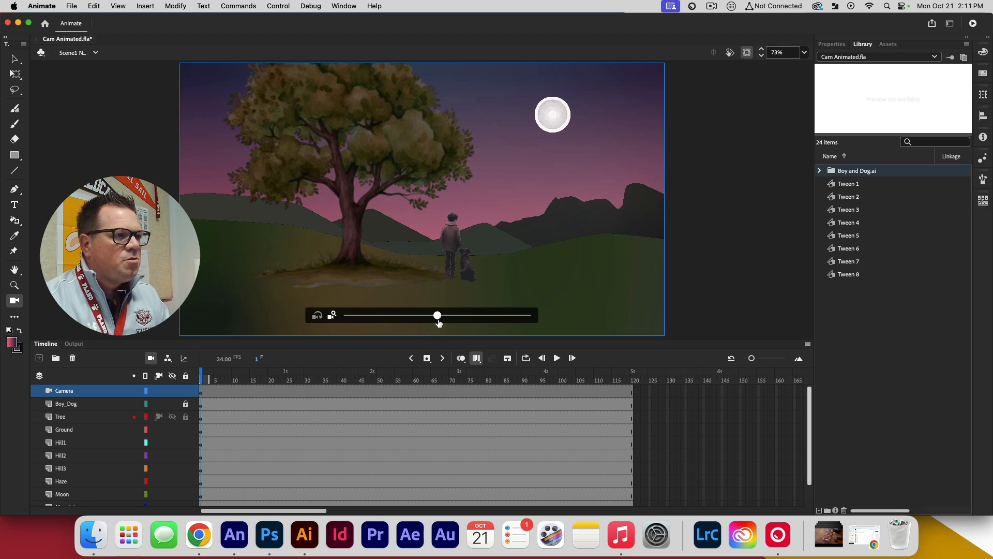
{"action": "mouse_move", "coordinate": [438, 323]}
{"action": "left_mouse_down"}
{"action": "mouse_move", "coordinate": [470, 320]}
{"action": "mouse_move", "coordinate": [288, 321]}
{"action": "mouse_move", "coordinate": [427, 321]}
{"action": "mouse_move", "coordinate": [432, 332]}
{"action": "left_mouse_up"}
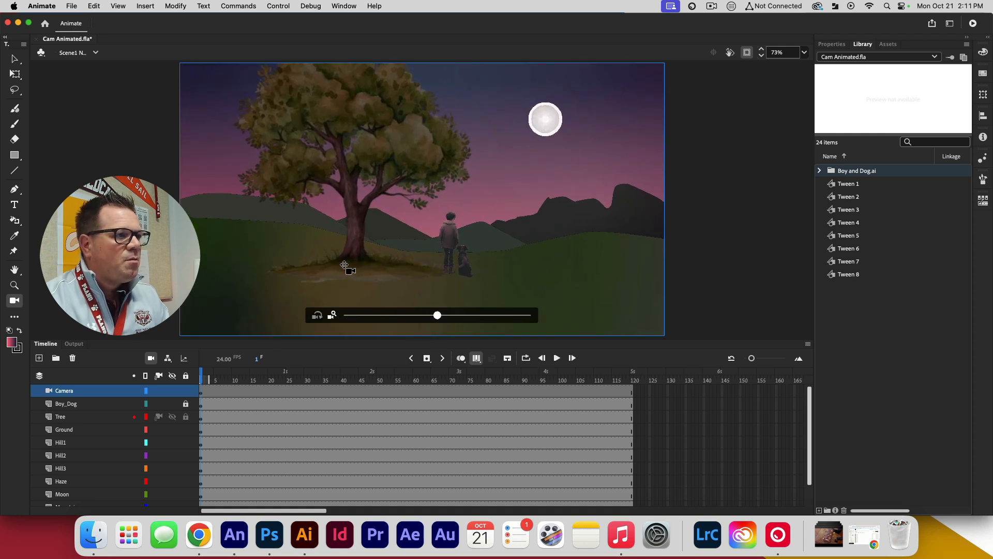
{"action": "left_click_drag", "start_coordinate": [345, 266], "coordinate": [358, 263]}
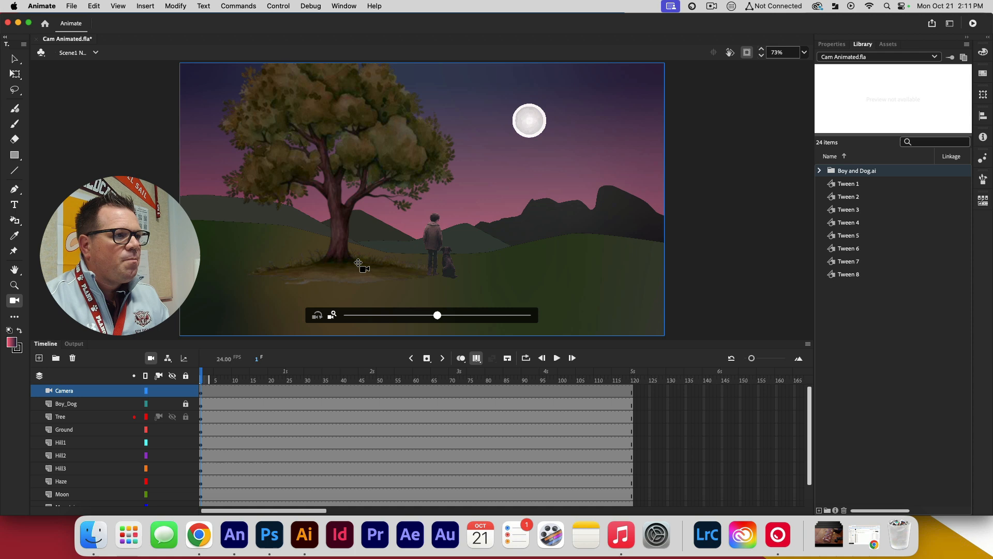
Try inserting a keyframe at frame 1 of the Camera layer and clear the keyframe at frame 2
{"action": "right_click", "coordinate": [201, 392]}
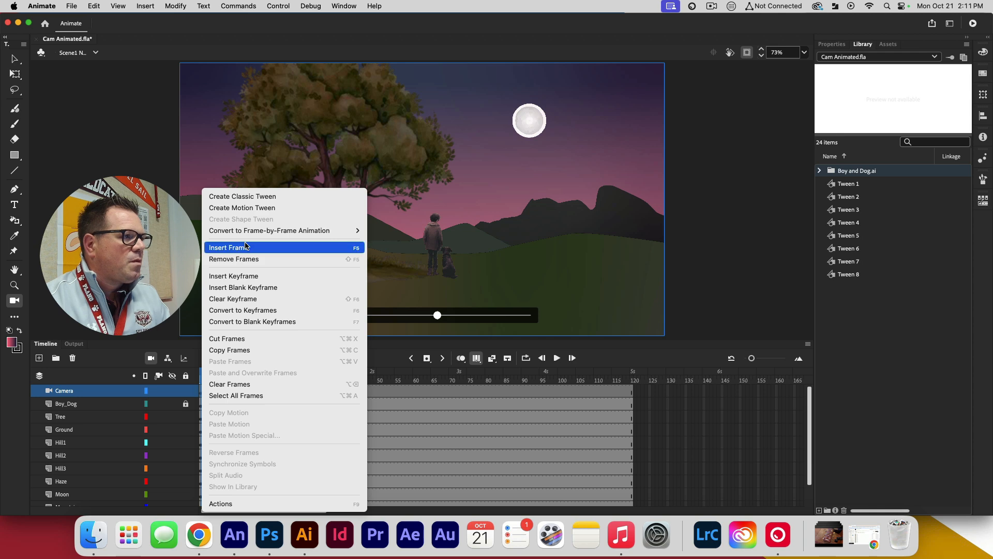
{"action": "left_click", "coordinate": [247, 275]}
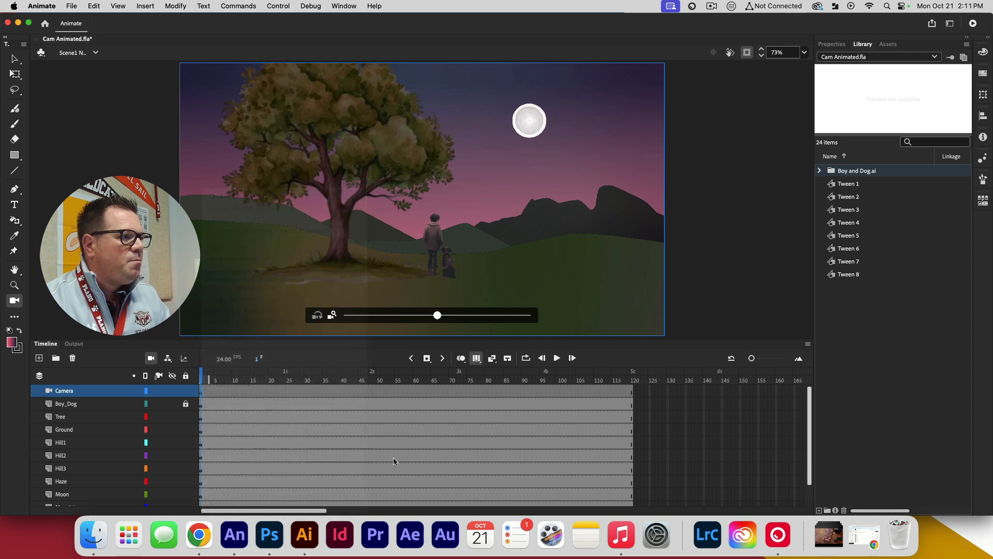
{"action": "right_click", "coordinate": [203, 392]}
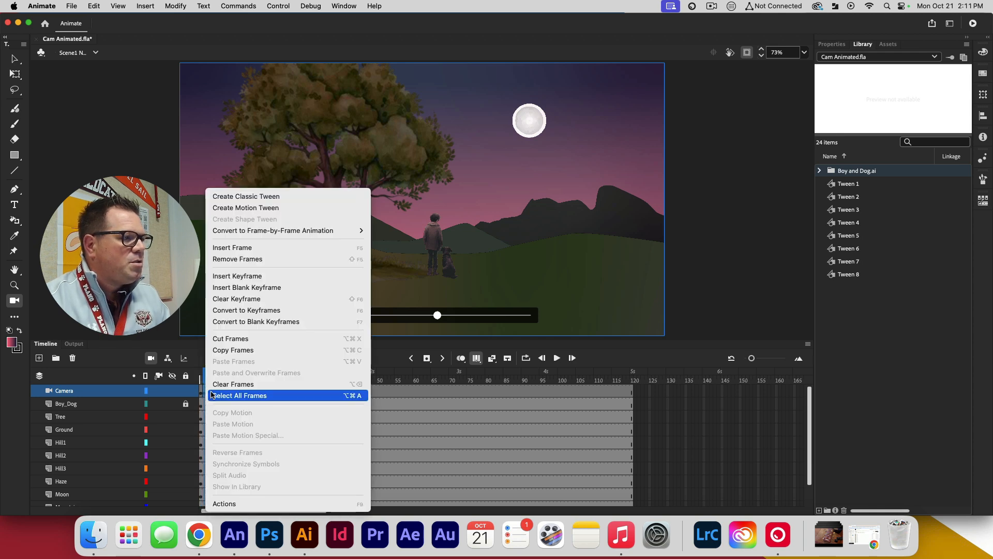
{"action": "left_click", "coordinate": [249, 299]}
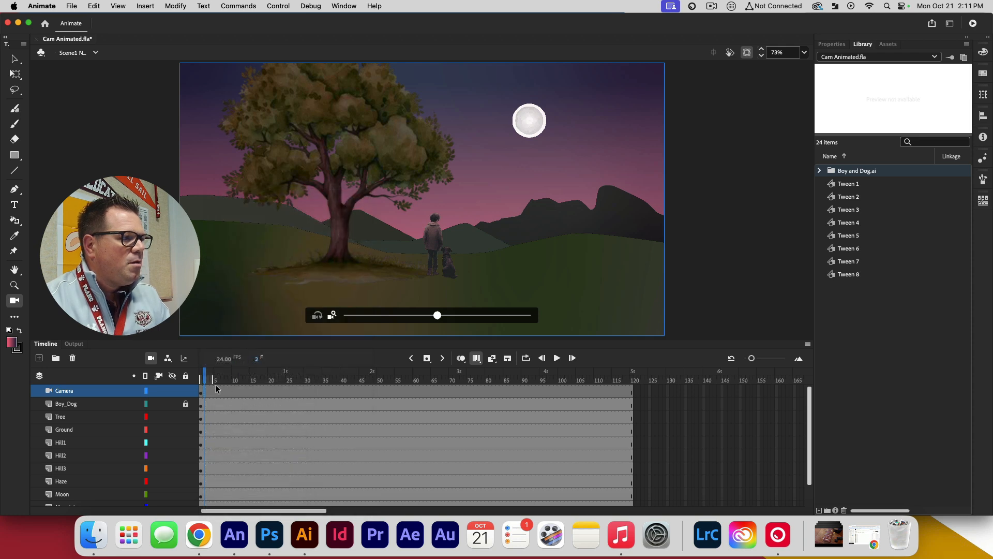
At frame 117, zoom and pan the camera in on the boy and dog, and insert a keyframe on the Camera layer
{"action": "left_click_drag", "start_coordinate": [205, 379], "coordinate": [622, 422]}
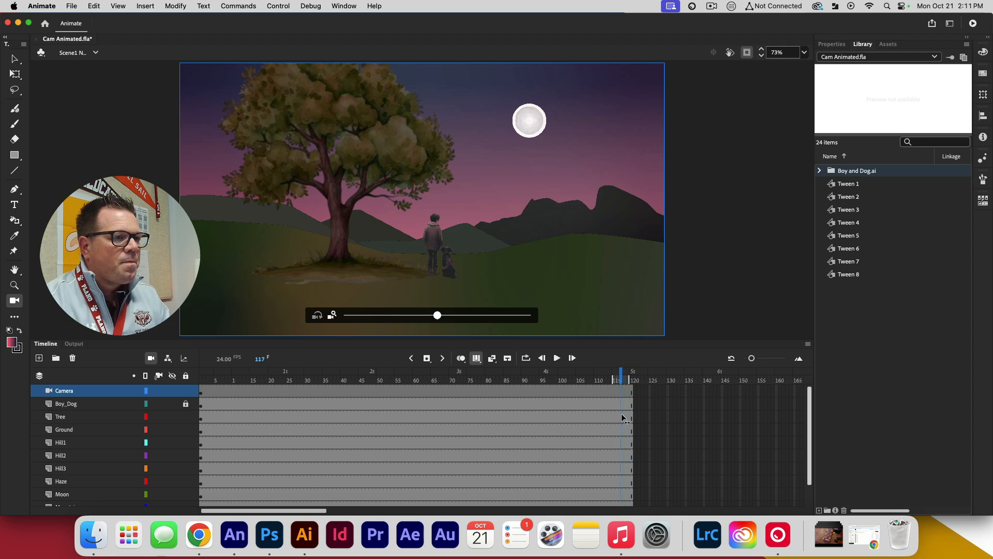
{"action": "left_click_drag", "start_coordinate": [438, 316], "coordinate": [539, 317]}
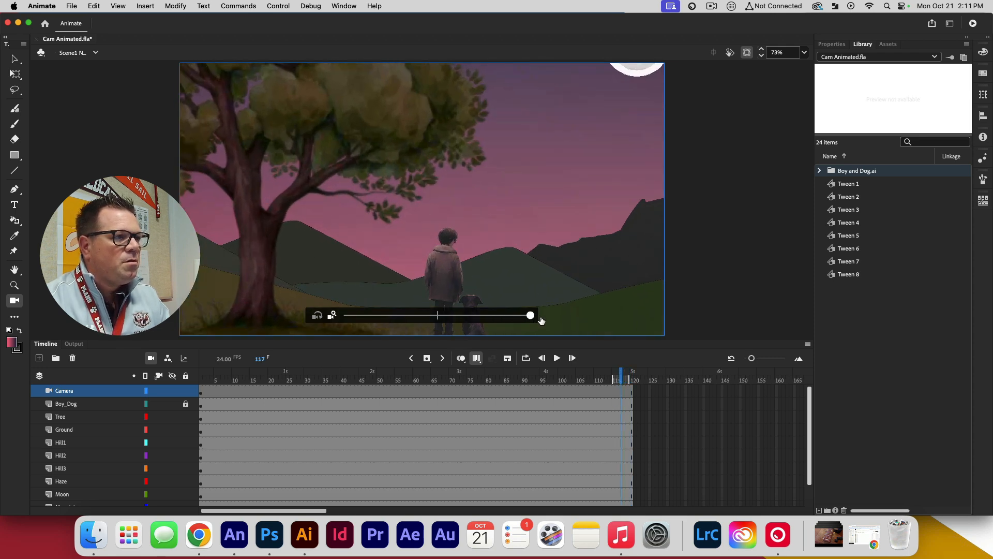
{"action": "left_click_drag", "start_coordinate": [481, 276], "coordinate": [569, 317]}
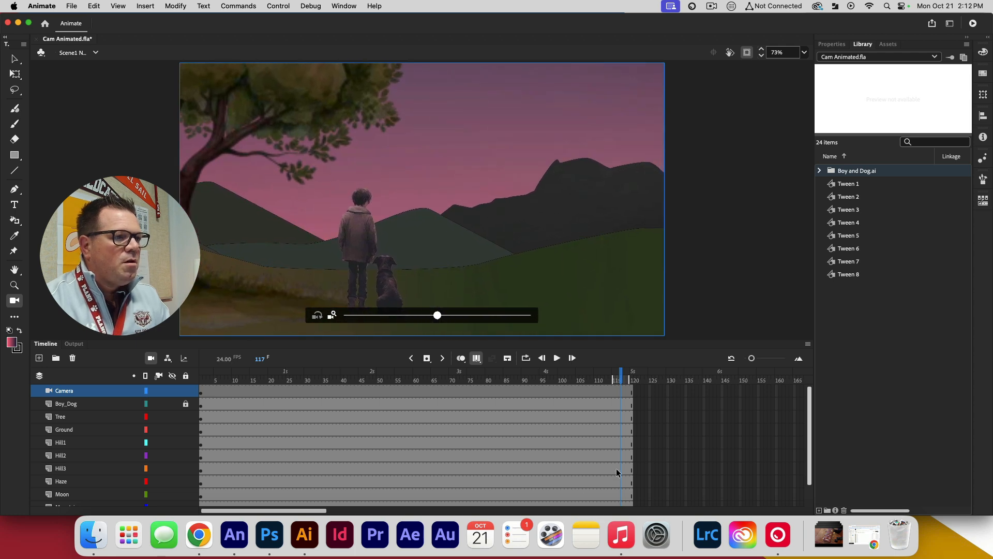
{"action": "right_click", "coordinate": [622, 394]}
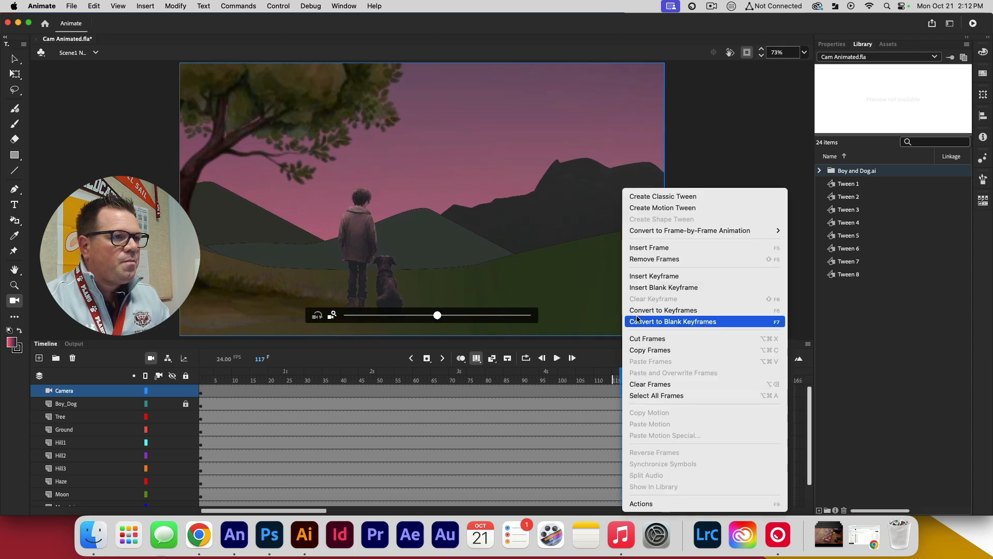
{"action": "left_click", "coordinate": [656, 277]}
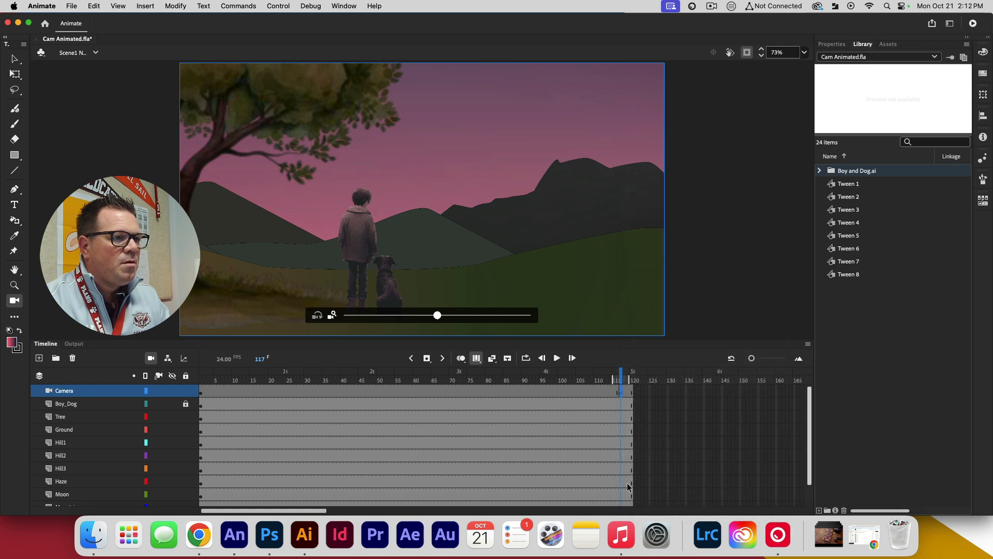
At frame 1, zoom the camera out and pan it so the tree, boy, dog and moon fill the stage without empty edges
{"action": "left_click_drag", "start_coordinate": [621, 383], "coordinate": [154, 378]}
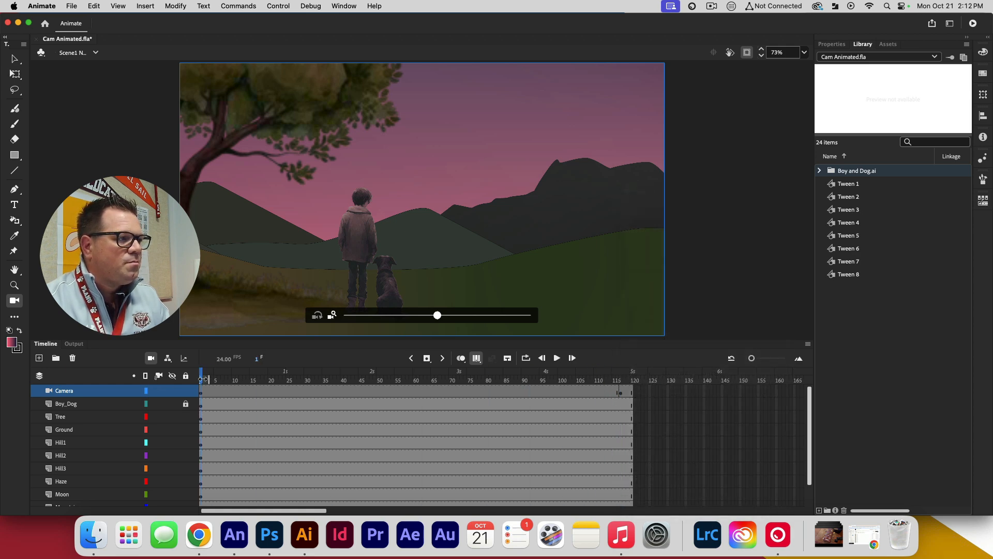
{"action": "left_click", "coordinate": [621, 393]}
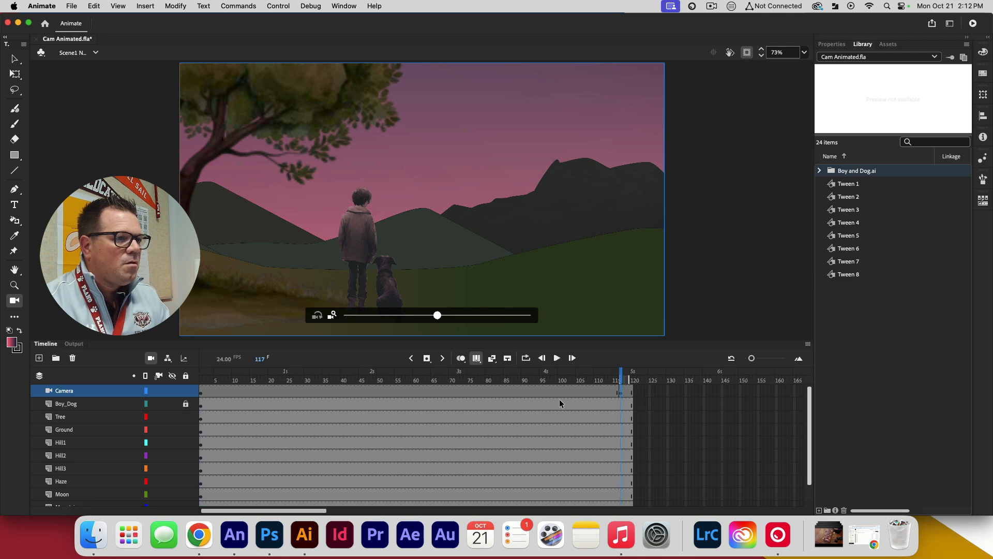
{"action": "left_click", "coordinate": [200, 394]}
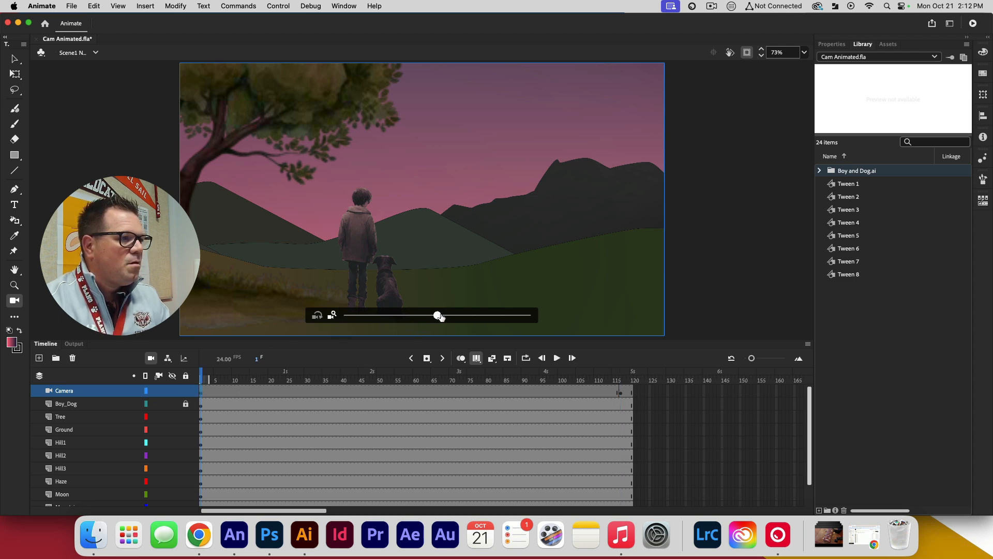
{"action": "left_click_drag", "start_coordinate": [439, 316], "coordinate": [344, 317]}
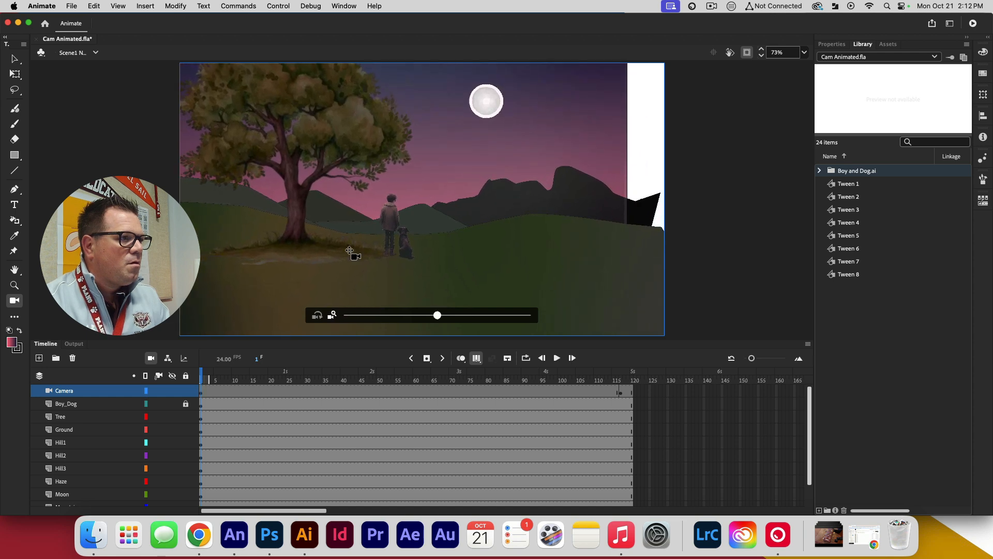
{"action": "left_click_drag", "start_coordinate": [357, 246], "coordinate": [309, 240]}
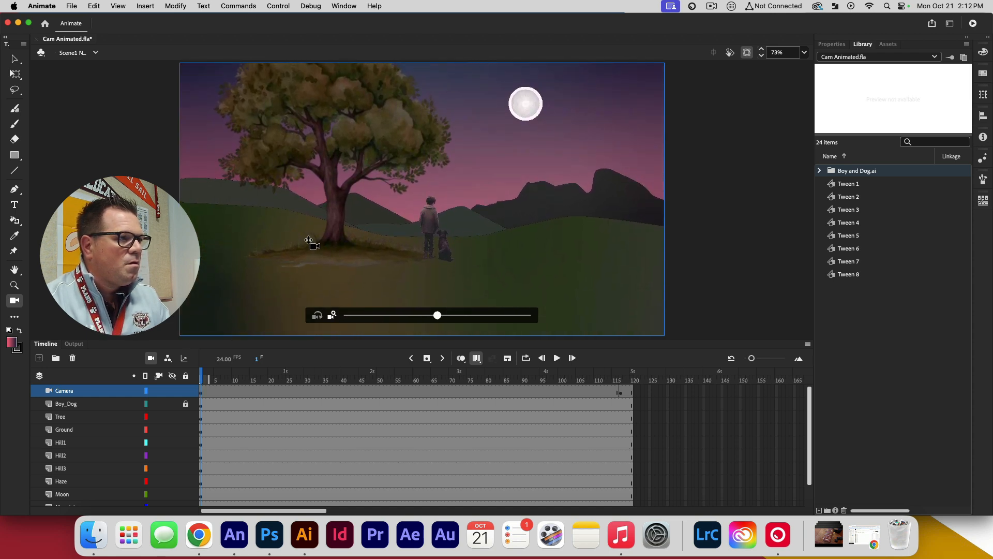
Insert a keyframe at frame 2 of the Camera layer and return the playhead to frame 1
{"action": "left_click", "coordinate": [200, 391]}
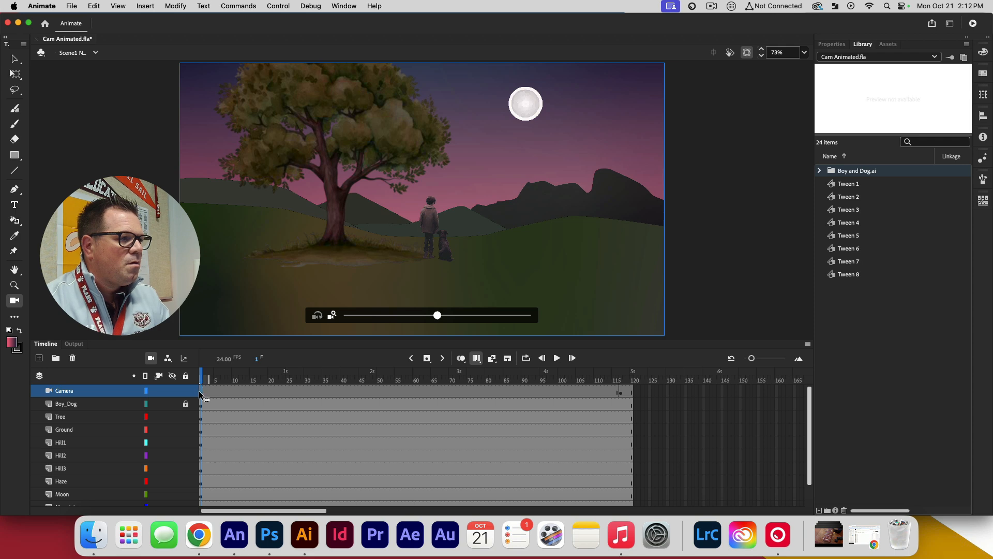
{"action": "left_click", "coordinate": [426, 359]}
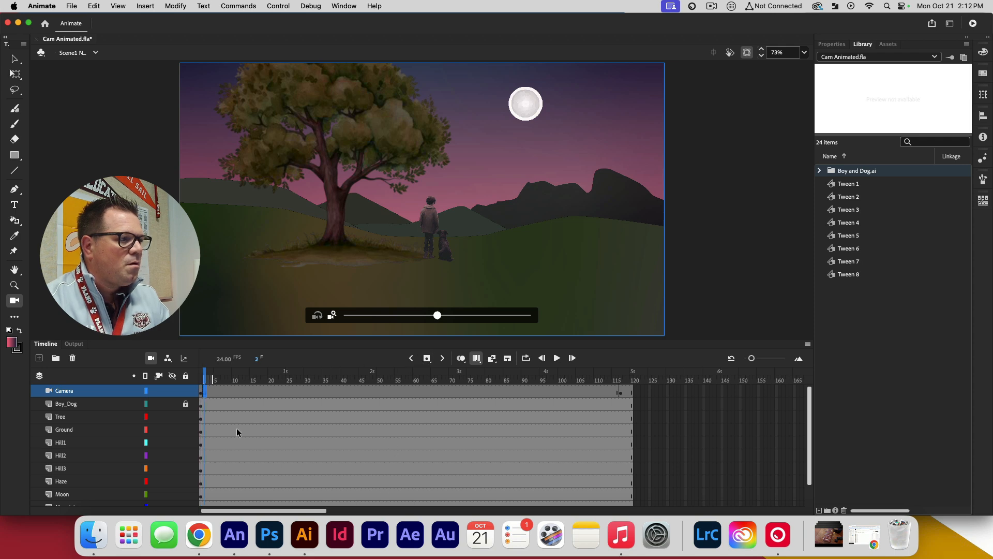
{"action": "left_click_drag", "start_coordinate": [205, 381], "coordinate": [178, 410]}
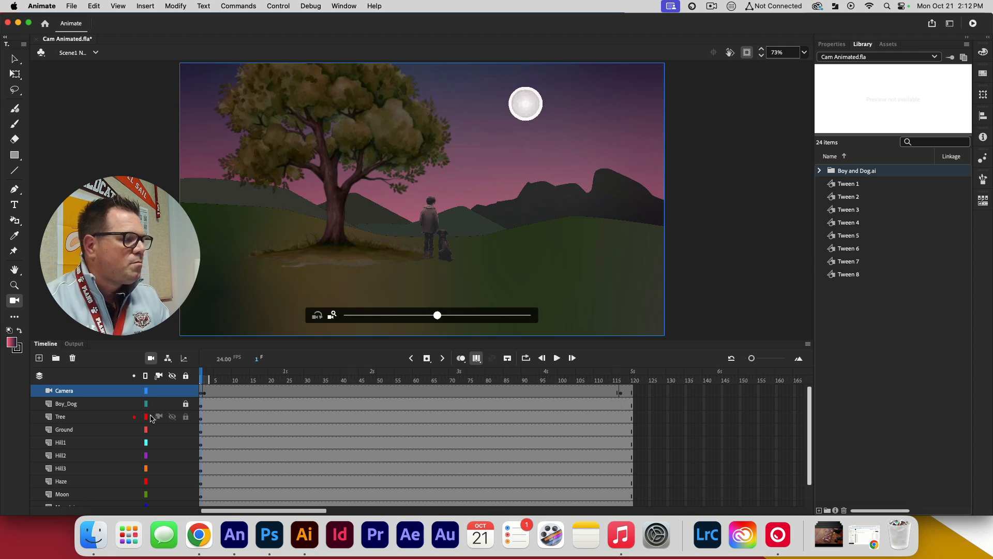
Create a classic tween across all frames of the Camera layer
{"action": "left_click", "coordinate": [106, 393]}
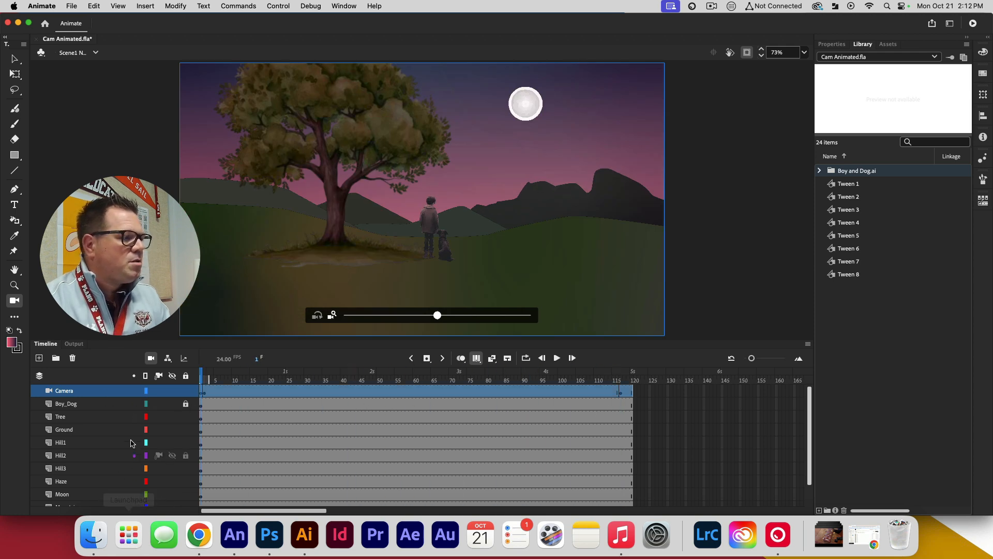
{"action": "right_click", "coordinate": [259, 392]}
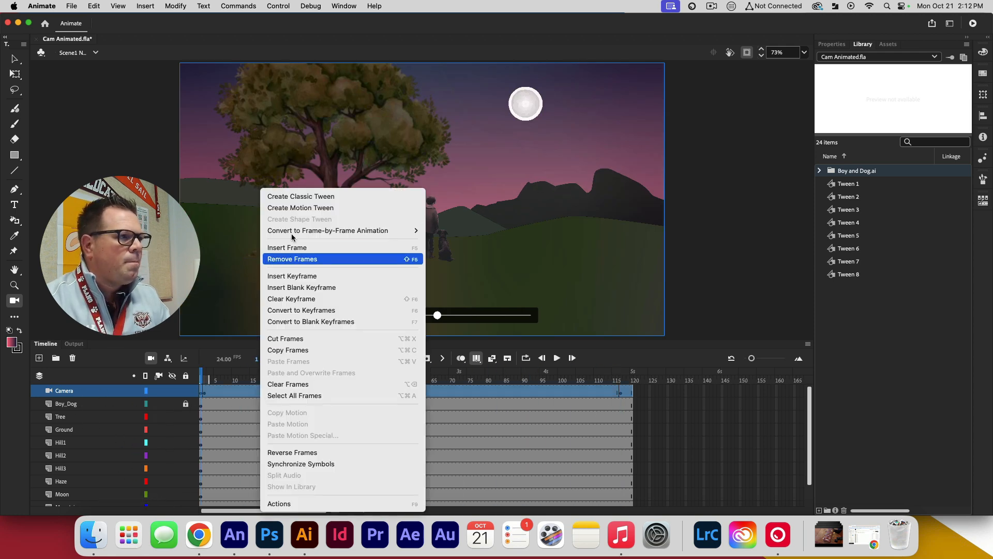
{"action": "left_click", "coordinate": [302, 196]}
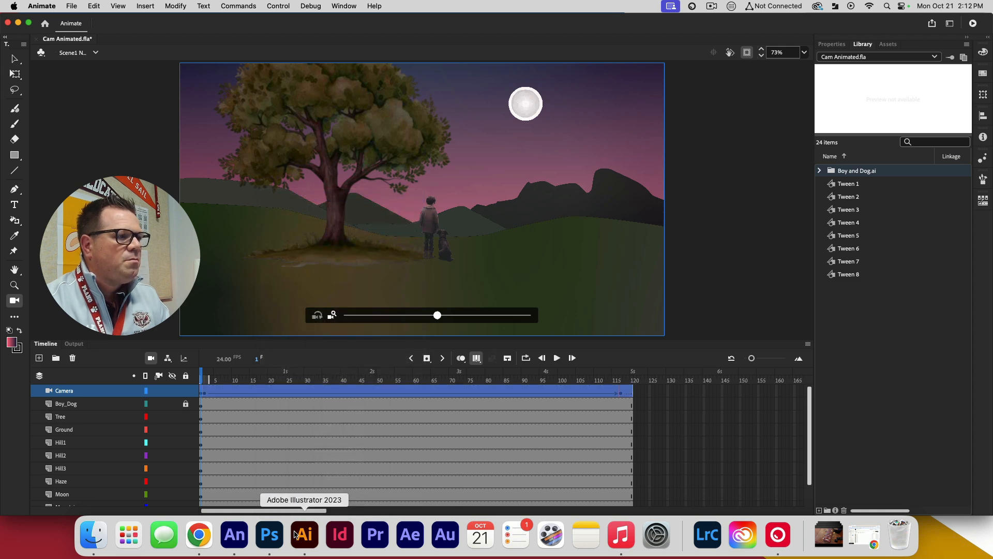
Play the camera animation, and at frame 40 zoom the camera out slightly
{"action": "left_click", "coordinate": [204, 376]}
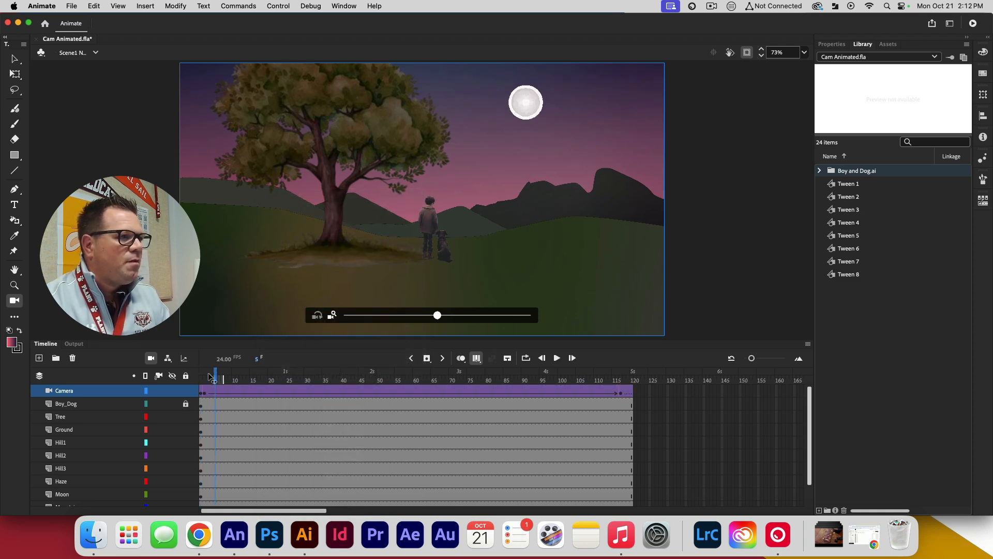
{"action": "key", "text": "Return"}
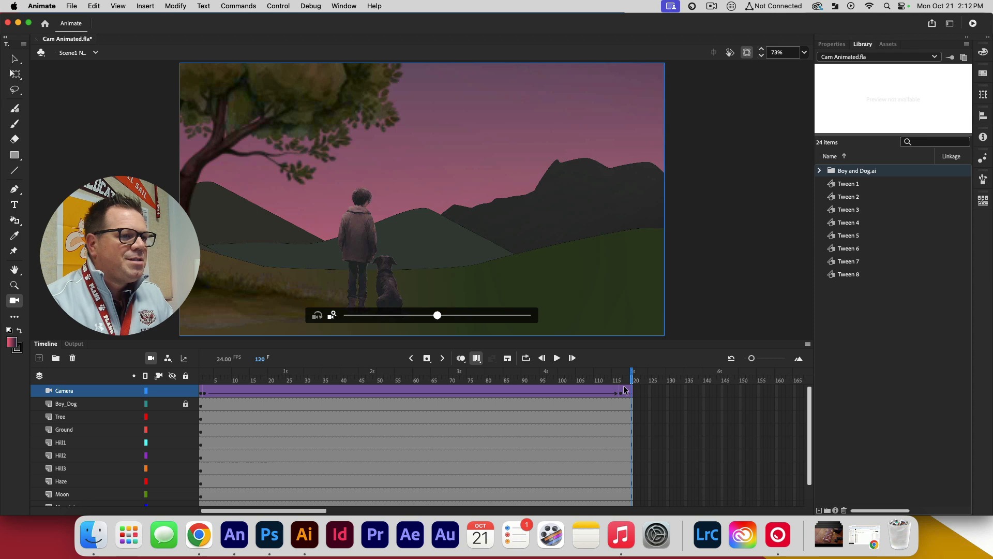
{"action": "left_click_drag", "start_coordinate": [631, 379], "coordinate": [344, 384]}
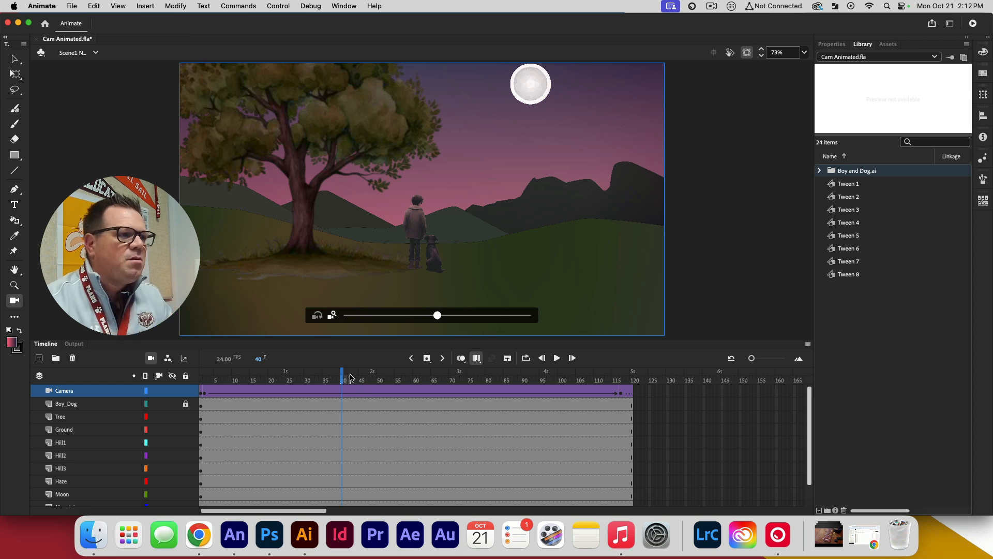
{"action": "mouse_move", "coordinate": [437, 315]}
{"action": "left_mouse_down"}
{"action": "mouse_move", "coordinate": [384, 315]}
{"action": "mouse_move", "coordinate": [433, 316]}
{"action": "left_mouse_up"}
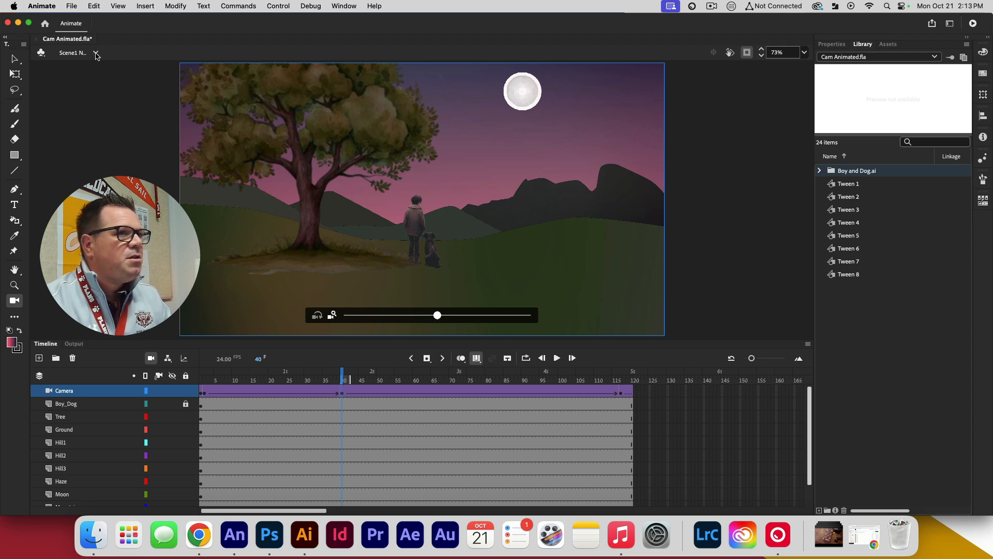
Open the Scene panel beside the stage, compare the two scenes, and delete Scene1 wCamera
{"action": "left_click", "coordinate": [346, 6]}
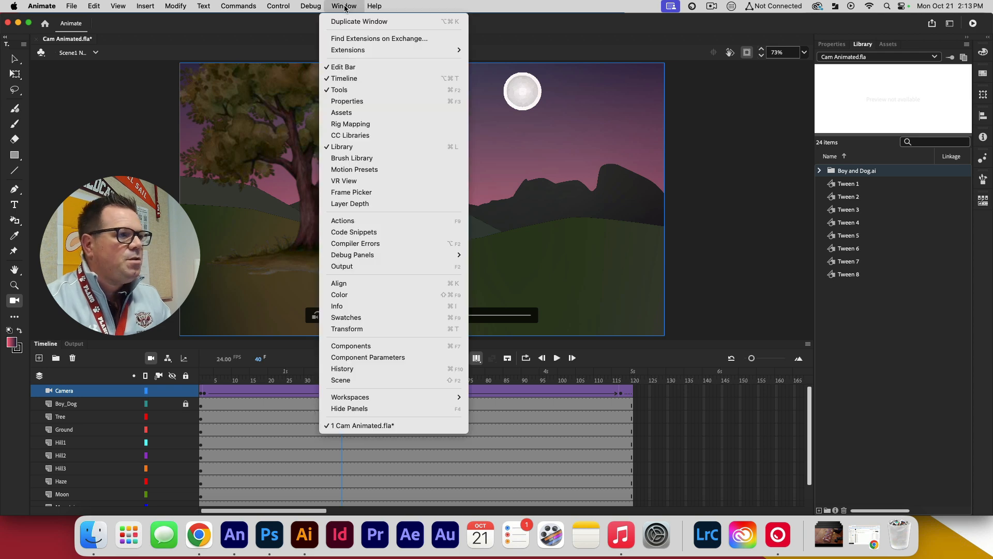
{"action": "left_click", "coordinate": [341, 380]}
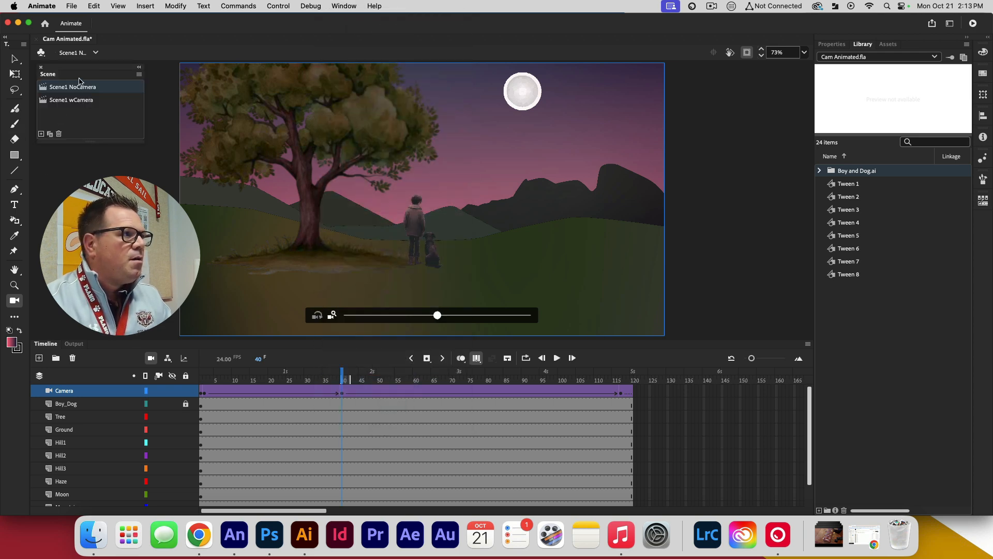
{"action": "left_click_drag", "start_coordinate": [80, 69], "coordinate": [725, 219]}
{"action": "left_click", "coordinate": [708, 253]}
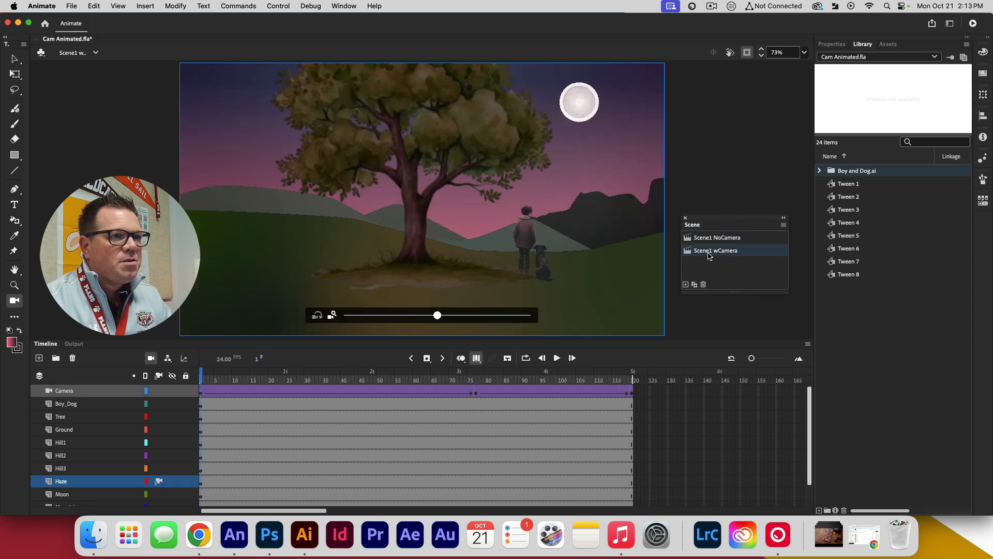
{"action": "left_click", "coordinate": [709, 239]}
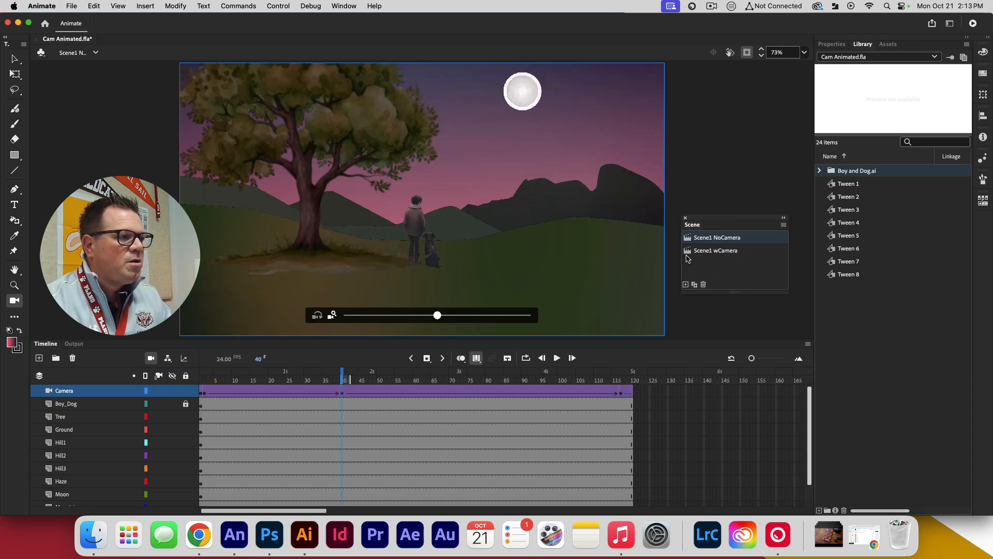
{"action": "left_click", "coordinate": [719, 252]}
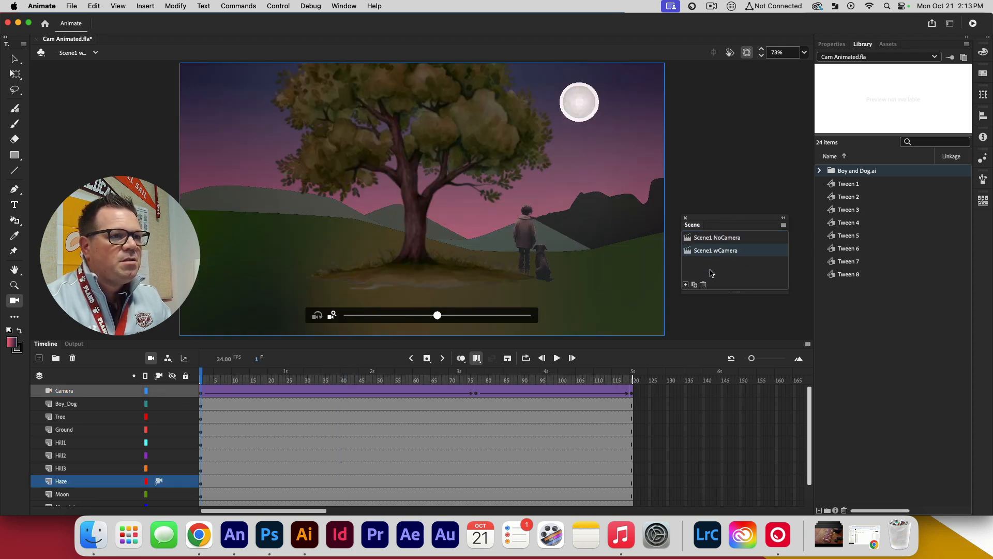
{"action": "left_click", "coordinate": [703, 284]}
{"action": "left_click", "coordinate": [590, 305]}
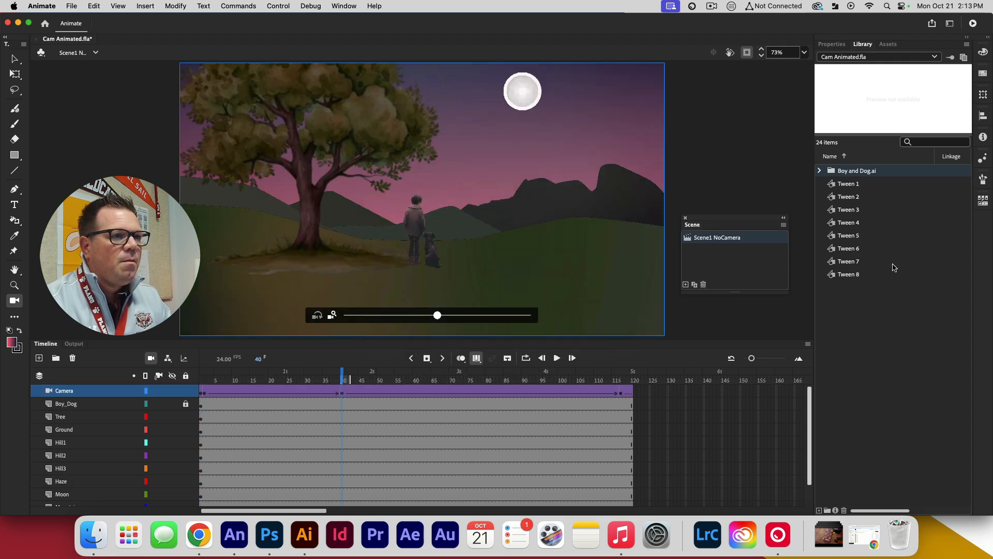
Duplicate the Scene1 NoCamera scene and turn on Advanced Layers for its camera effects
{"action": "left_click_drag", "start_coordinate": [741, 219], "coordinate": [760, 214]}
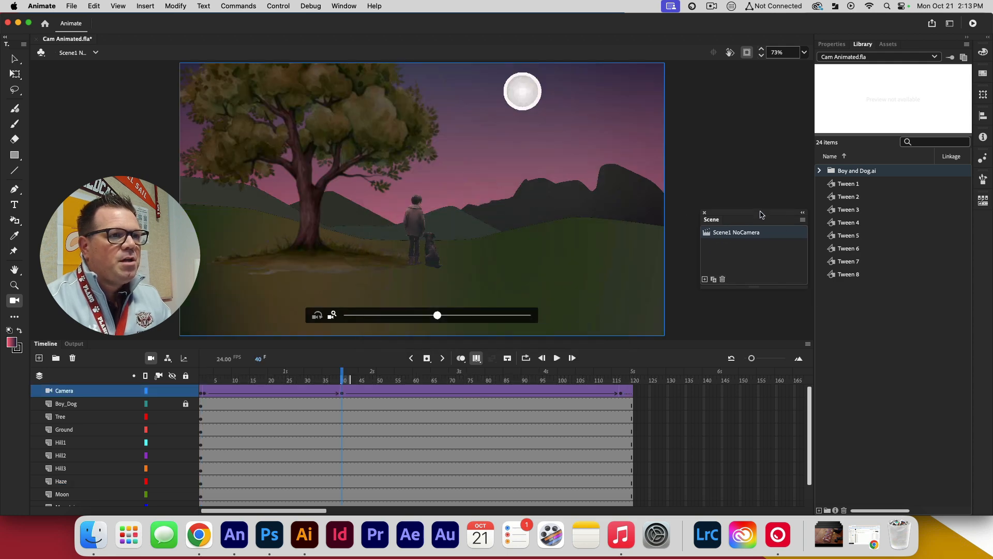
{"action": "left_click", "coordinate": [713, 280]}
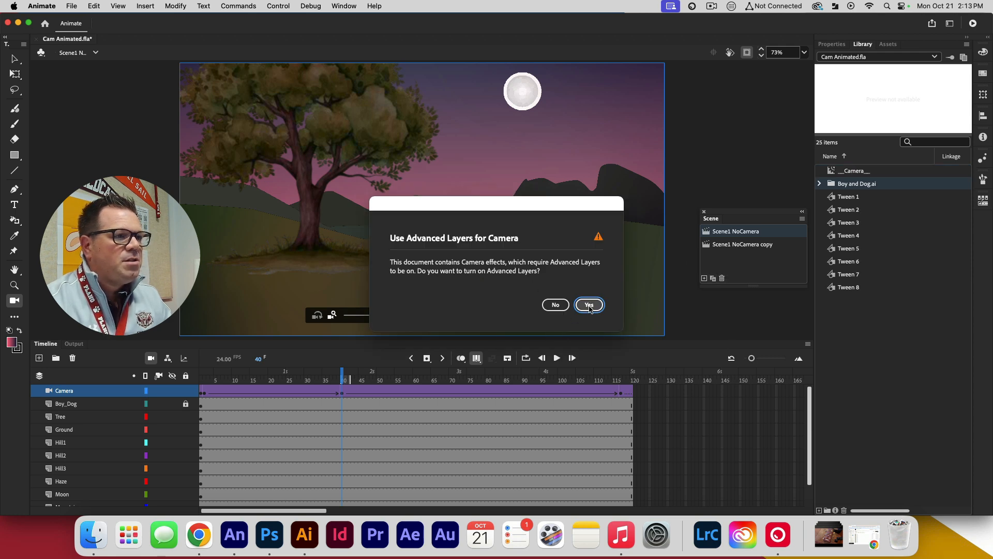
{"action": "left_click", "coordinate": [590, 306]}
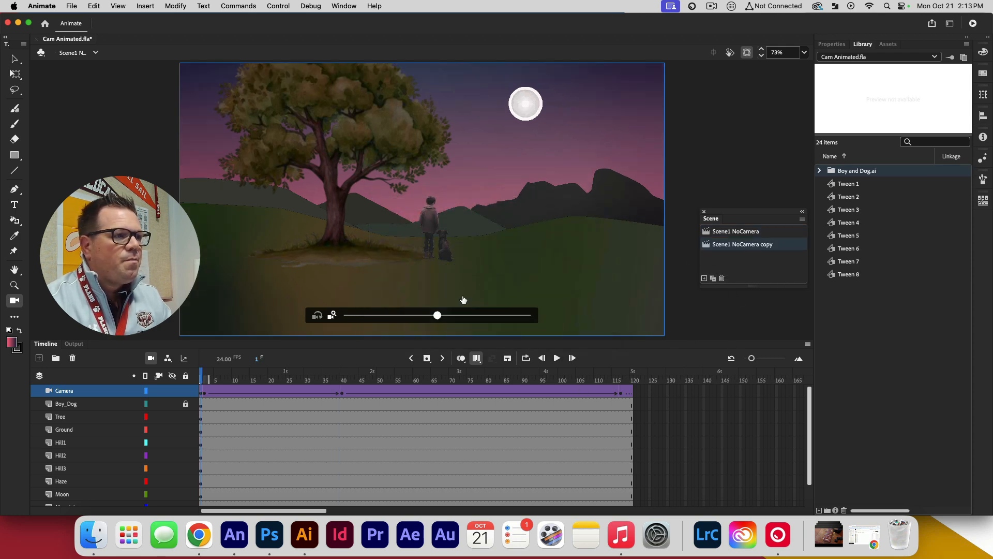
Open the Layer Depth panel for the duplicated scene, widen it, and set the Camera layer's depth to -3
{"action": "mouse_move", "coordinate": [204, 382]}
{"action": "left_mouse_down"}
{"action": "mouse_move", "coordinate": [611, 383]}
{"action": "mouse_move", "coordinate": [203, 382]}
{"action": "left_mouse_up"}
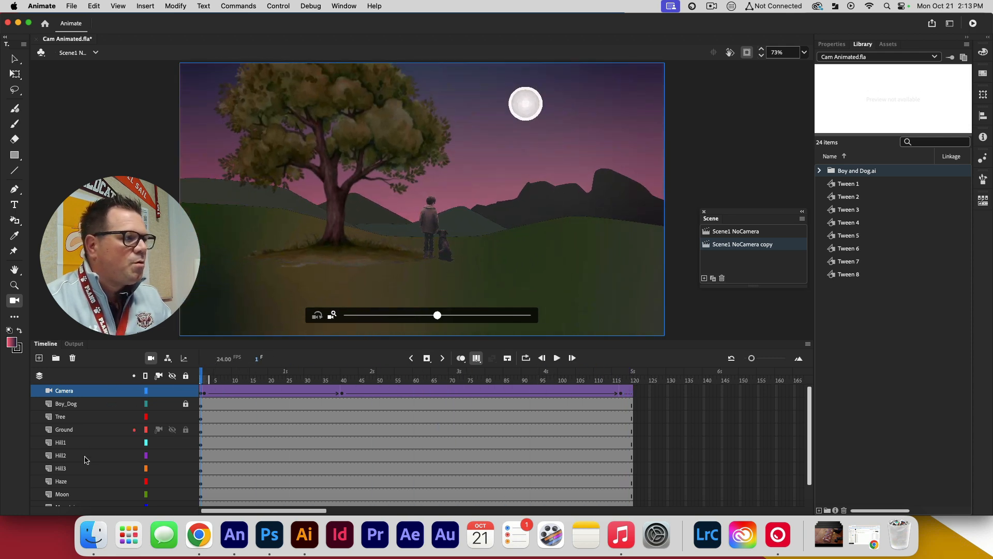
{"action": "left_click", "coordinate": [64, 391]}
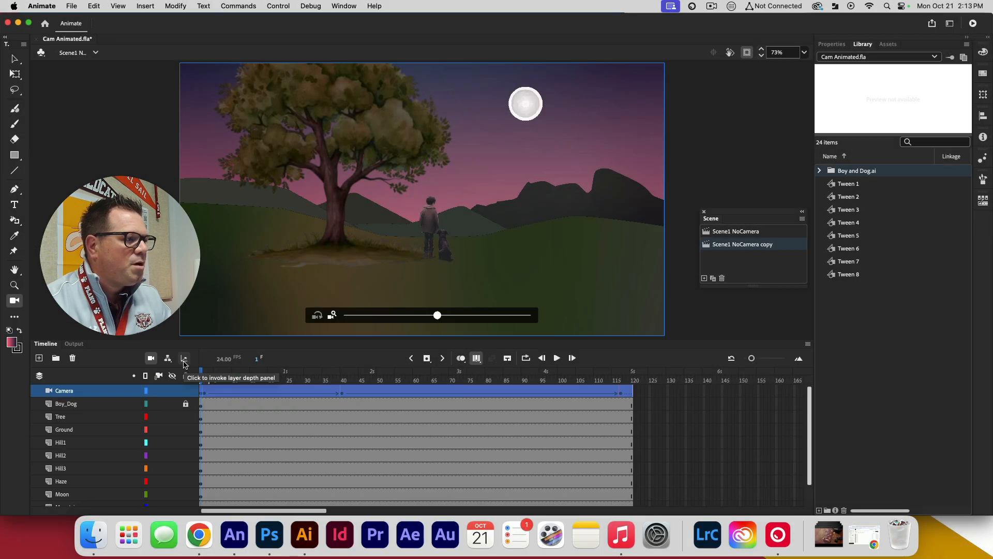
{"action": "left_click", "coordinate": [184, 364]}
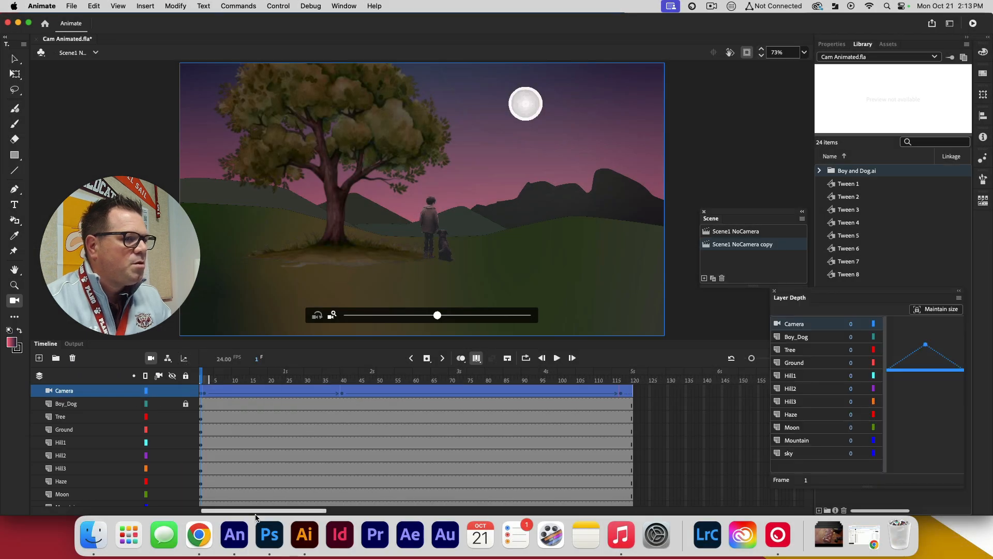
{"action": "left_click_drag", "start_coordinate": [844, 292], "coordinate": [567, 303]}
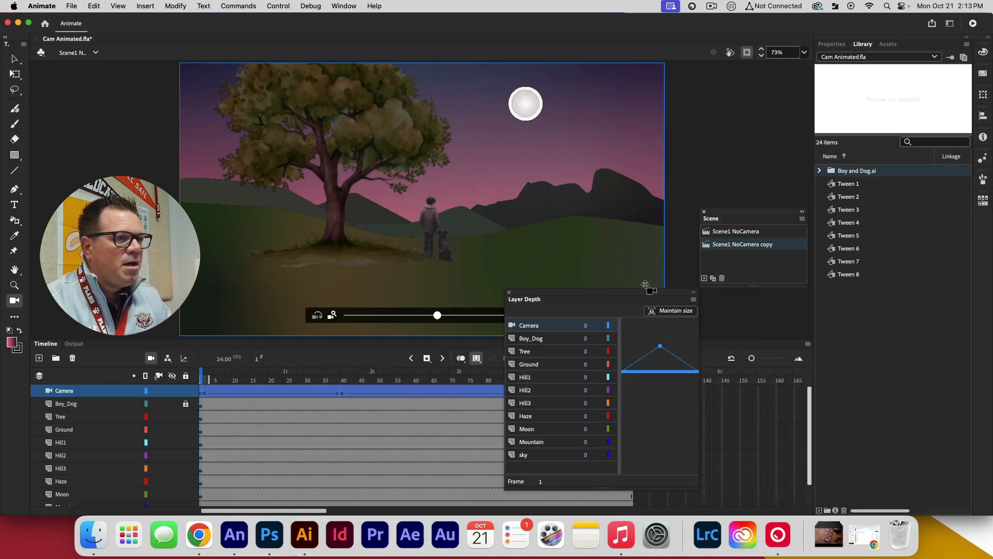
{"action": "left_click_drag", "start_coordinate": [699, 333], "coordinate": [852, 333]}
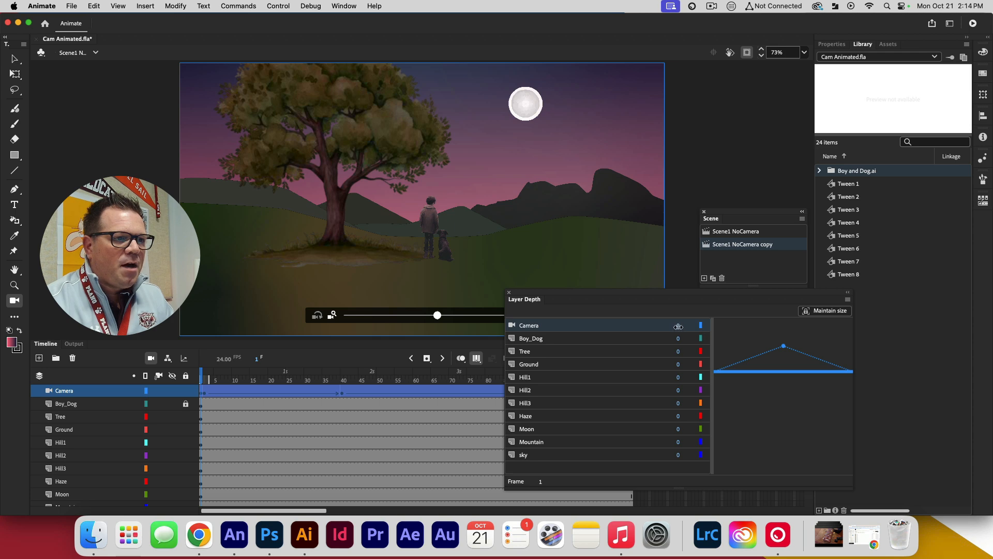
{"action": "left_click_drag", "start_coordinate": [678, 326], "coordinate": [716, 366]}
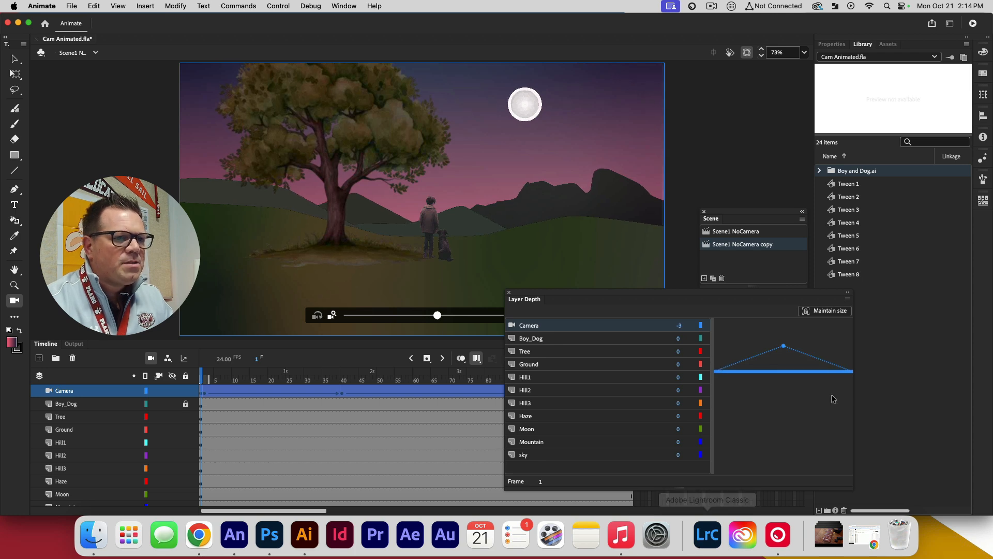
Shrink and move the Layer Depth panel, move the Scene panel off the stage, and set the Camera layer's depth to 0
{"action": "left_click", "coordinate": [833, 311]}
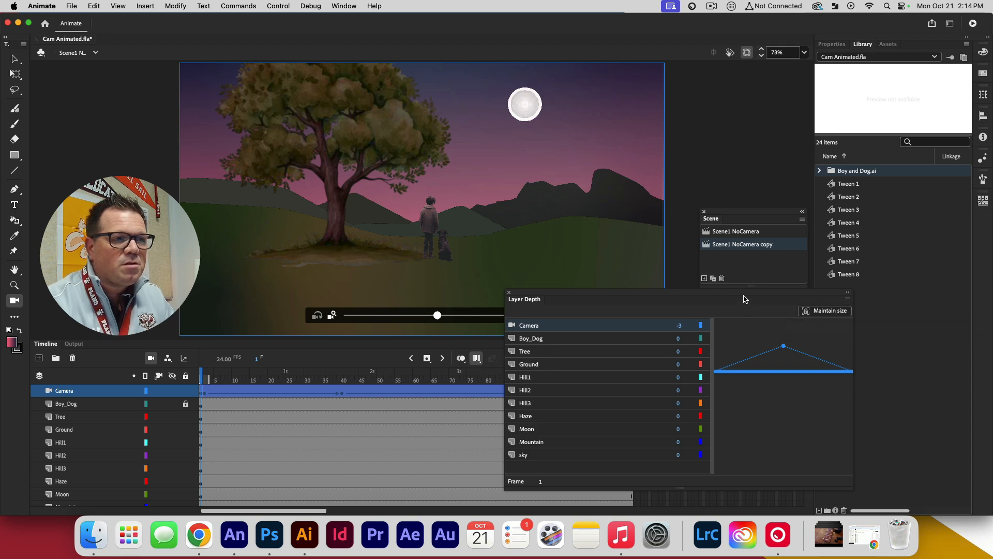
{"action": "left_click_drag", "start_coordinate": [743, 298], "coordinate": [654, 311]}
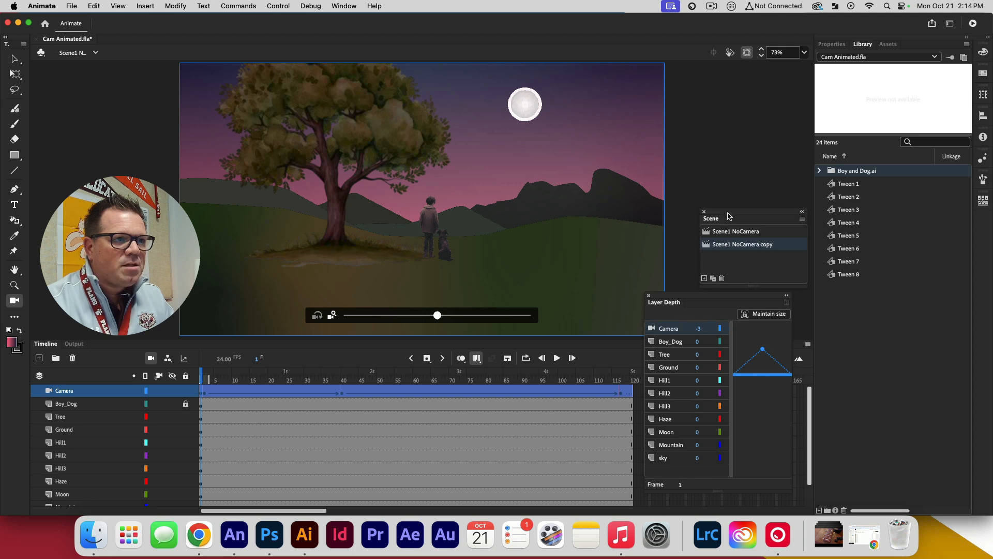
{"action": "left_click_drag", "start_coordinate": [728, 216], "coordinate": [881, 341]}
{"action": "left_click_drag", "start_coordinate": [727, 298], "coordinate": [749, 162]}
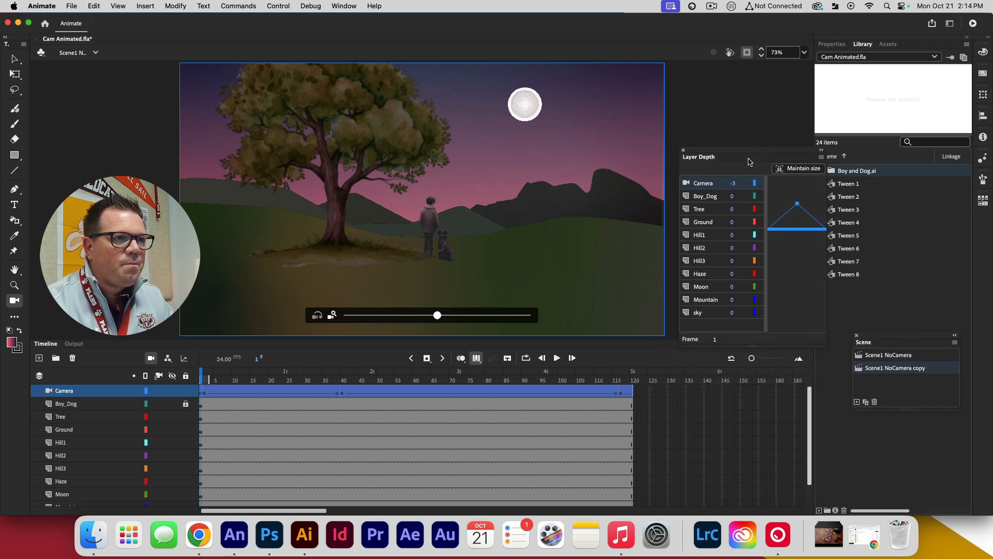
{"action": "left_click", "coordinate": [734, 183]}
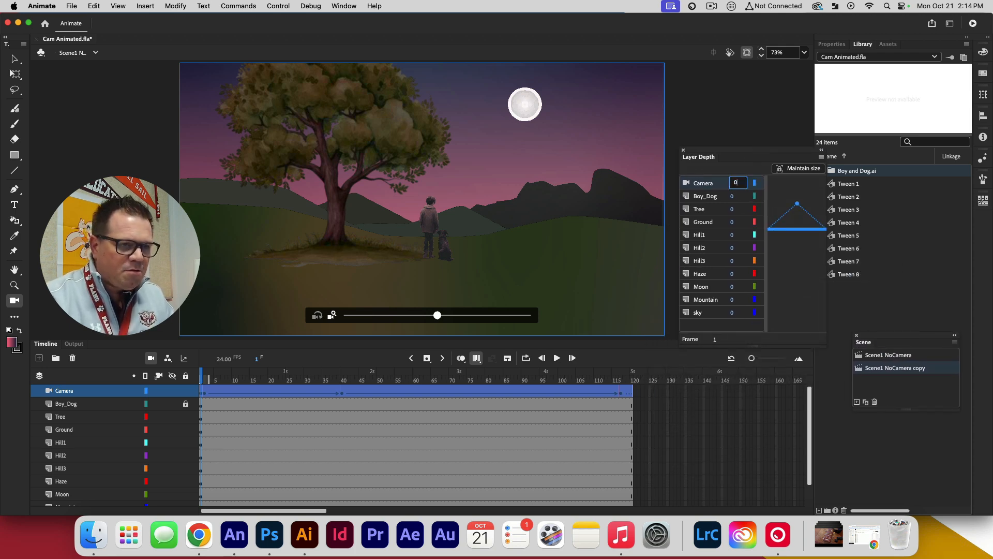
{"action": "key", "text": "Return"}
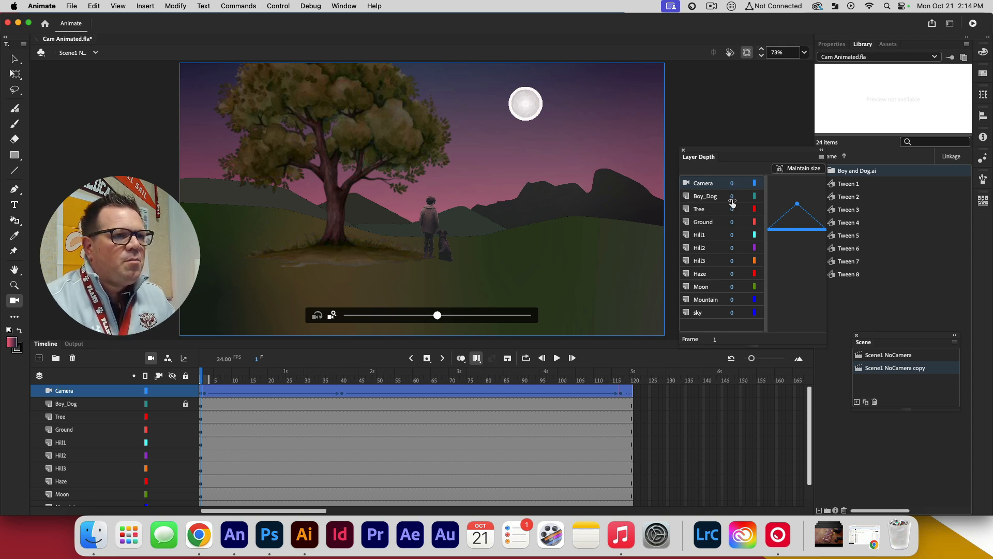
Set the Boy_Dog layer's depth to -15
{"action": "mouse_move", "coordinate": [732, 203]}
{"action": "left_mouse_down"}
{"action": "mouse_move", "coordinate": [722, 201]}
{"action": "mouse_move", "coordinate": [731, 201]}
{"action": "left_mouse_up"}
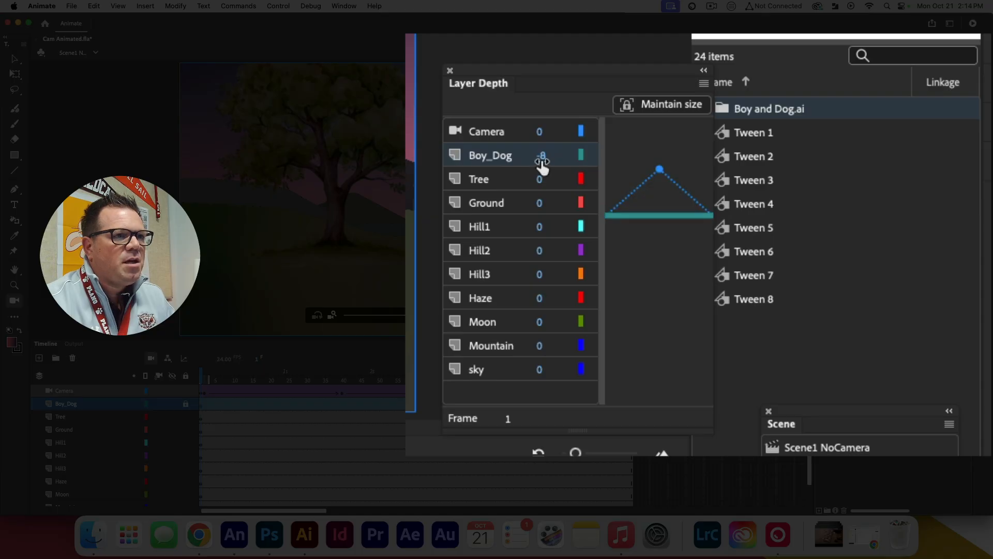
{"action": "left_click", "coordinate": [735, 200]}
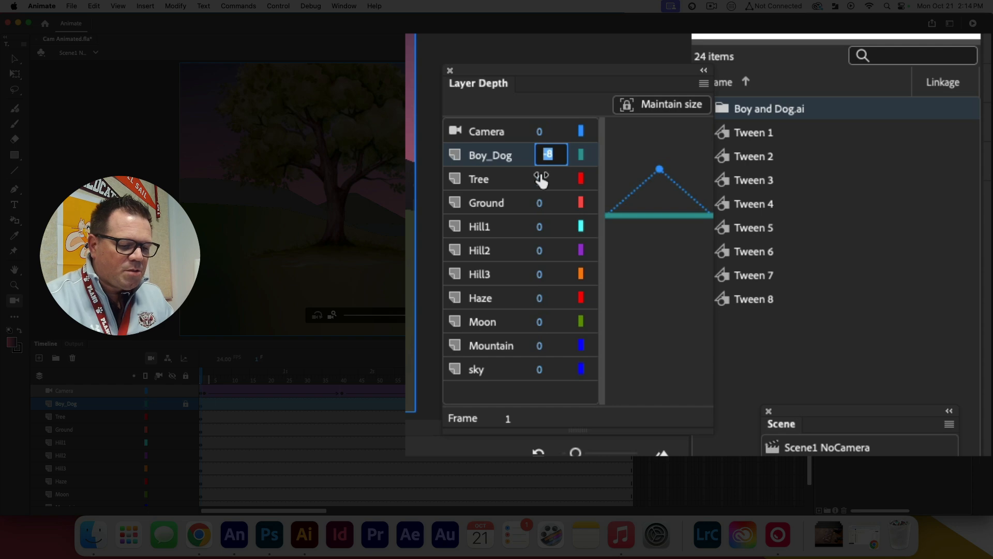
{"action": "type", "text": "-15"}
{"action": "key", "text": "Return"}
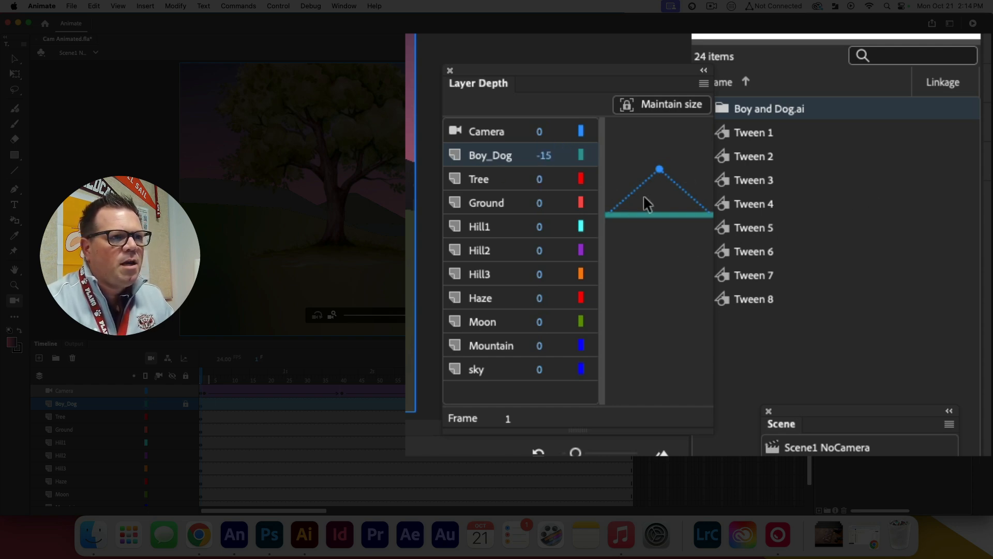
Set the Tree layer's depth to -50
{"action": "left_click", "coordinate": [541, 184]}
{"action": "left_click", "coordinate": [541, 184]}
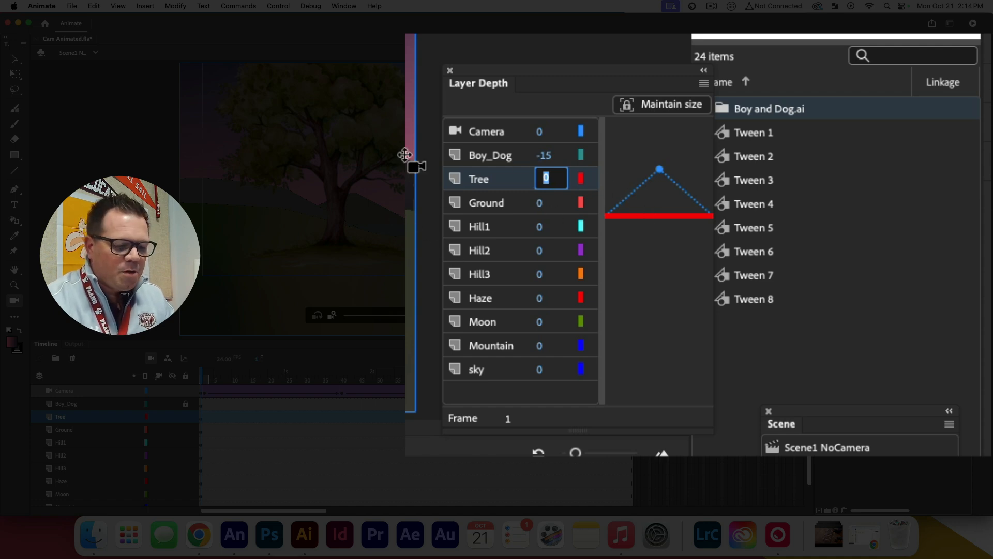
{"action": "type", "text": "-50"}
{"action": "key", "text": "Return"}
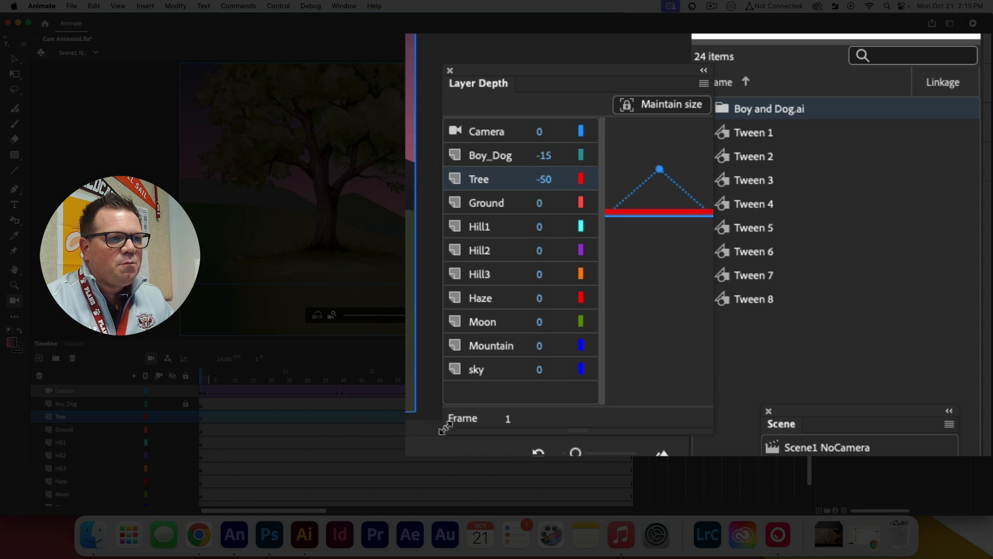
Enlarge the Layer Depth panel, and set the sky layer's depth to 843 with Maintain size on
{"action": "left_click_drag", "start_coordinate": [444, 431], "coordinate": [548, 409]}
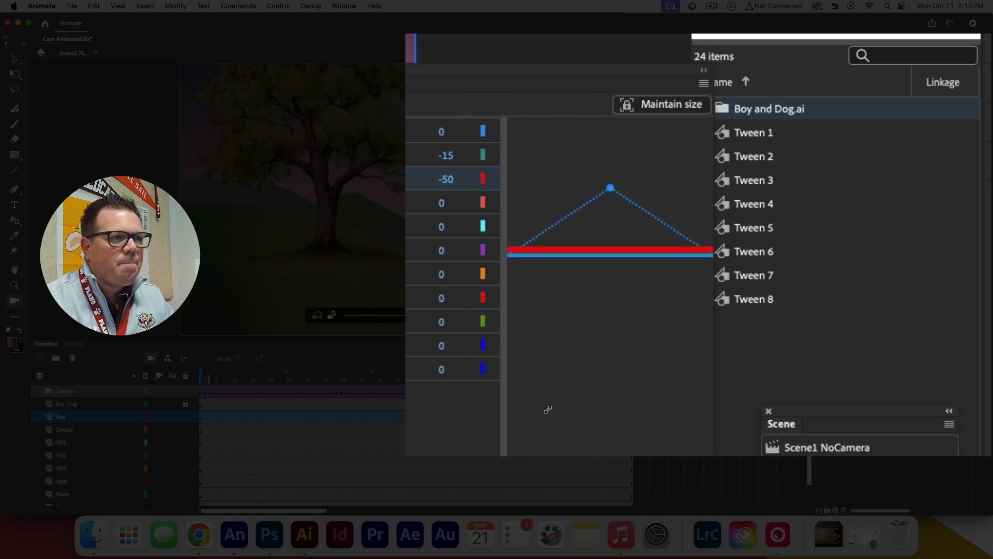
{"action": "left_click", "coordinate": [614, 316]}
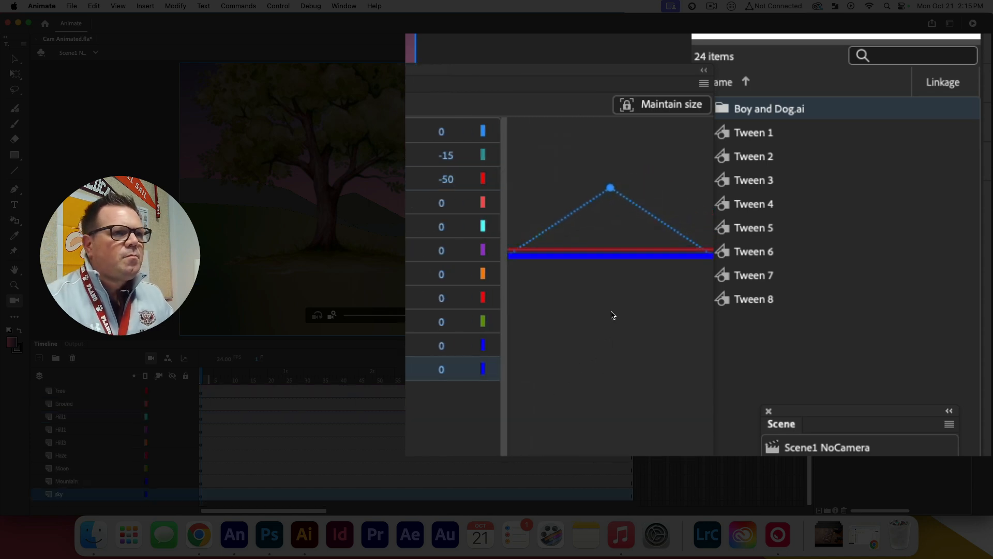
{"action": "left_click", "coordinate": [633, 104]}
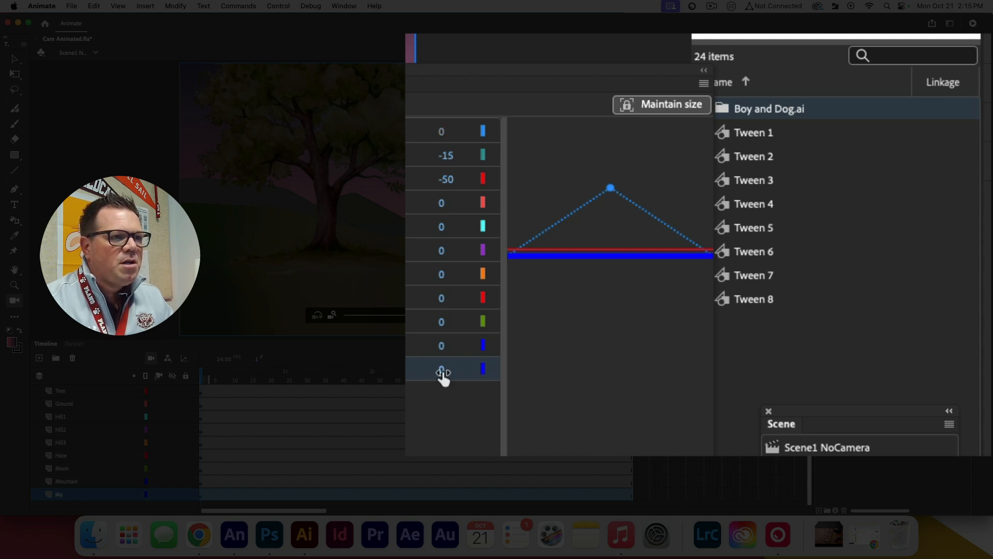
{"action": "left_click_drag", "start_coordinate": [442, 375], "coordinate": [963, 60]}
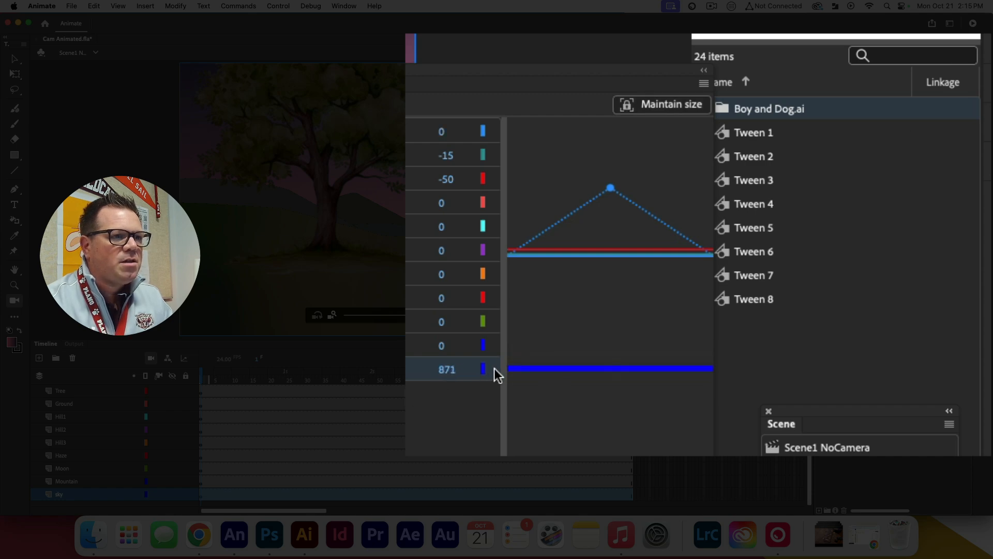
{"action": "left_click_drag", "start_coordinate": [454, 372], "coordinate": [492, 433]}
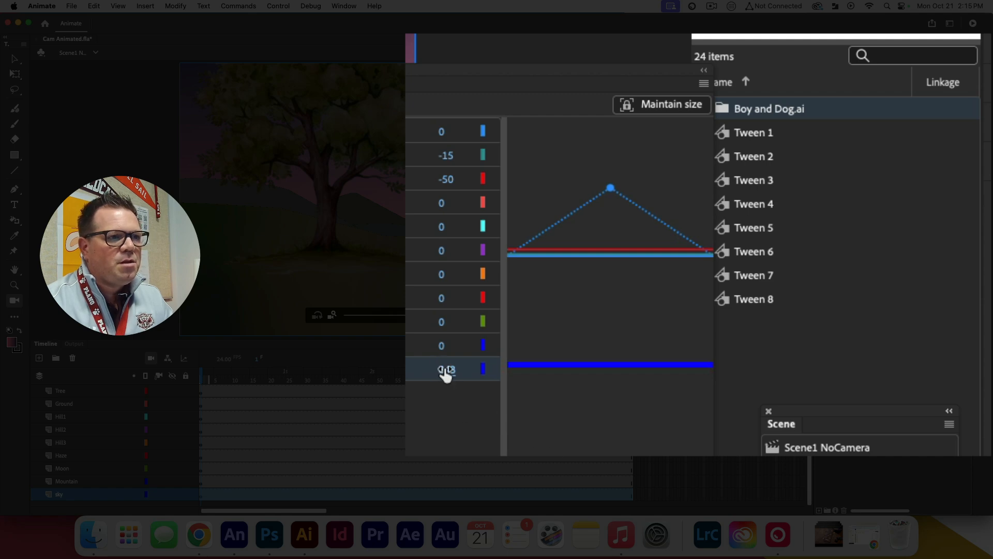
{"action": "key", "text": "Return"}
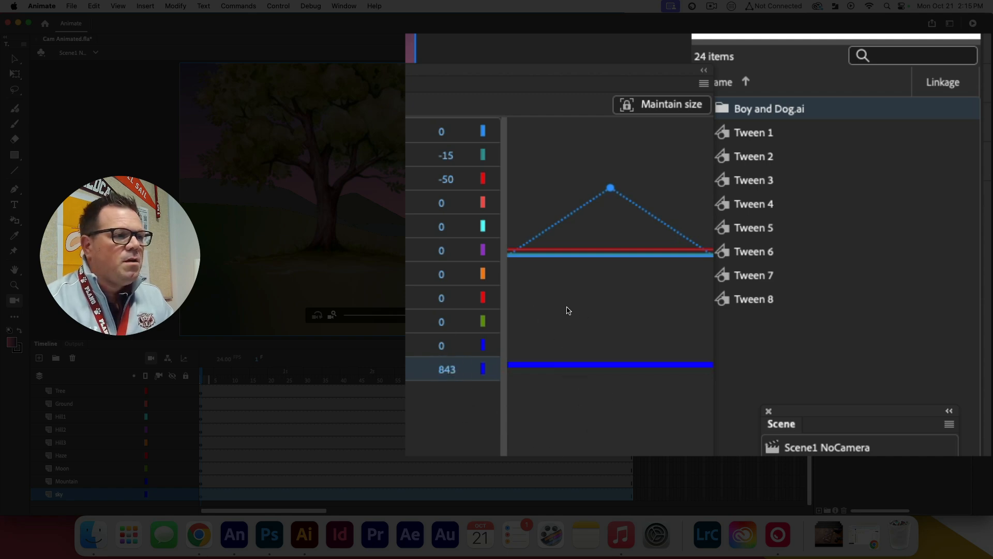
Move the Layer Depth panel inward, and set the Mountain layer's depth to 689 with Maintain size on
{"action": "left_click", "coordinate": [599, 355]}
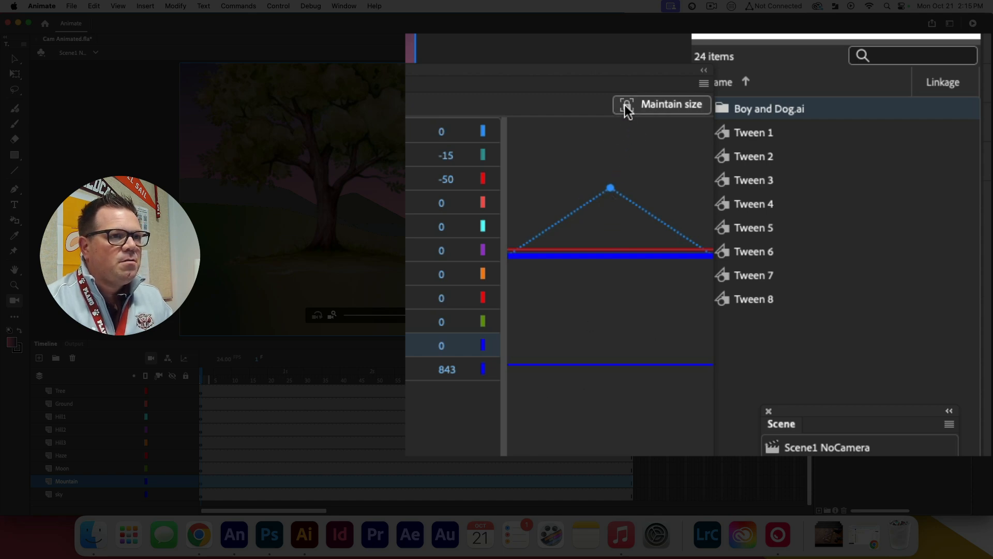
{"action": "left_click_drag", "start_coordinate": [441, 346], "coordinate": [864, 302]}
{"action": "left_click_drag", "start_coordinate": [727, 160], "coordinate": [595, 247]}
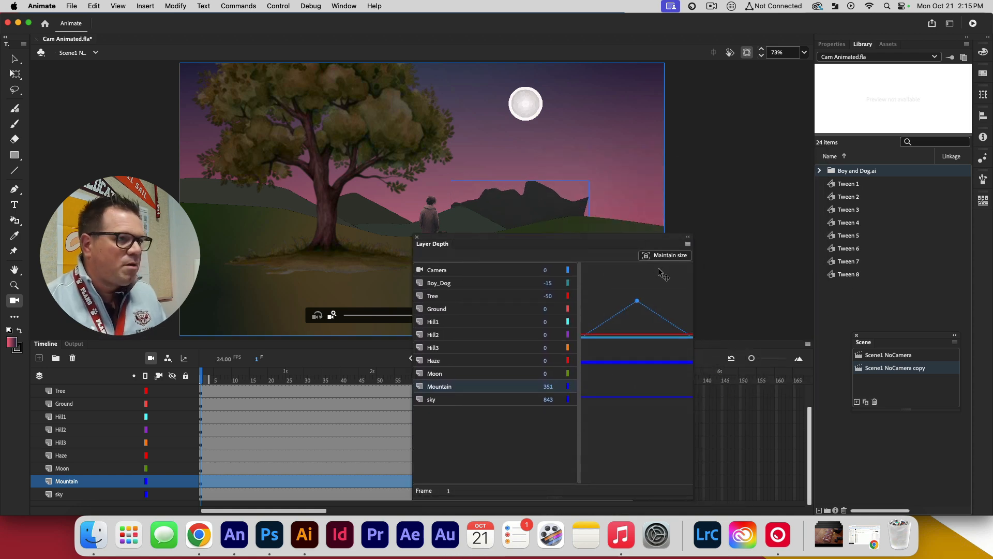
{"action": "key", "text": "super+z"}
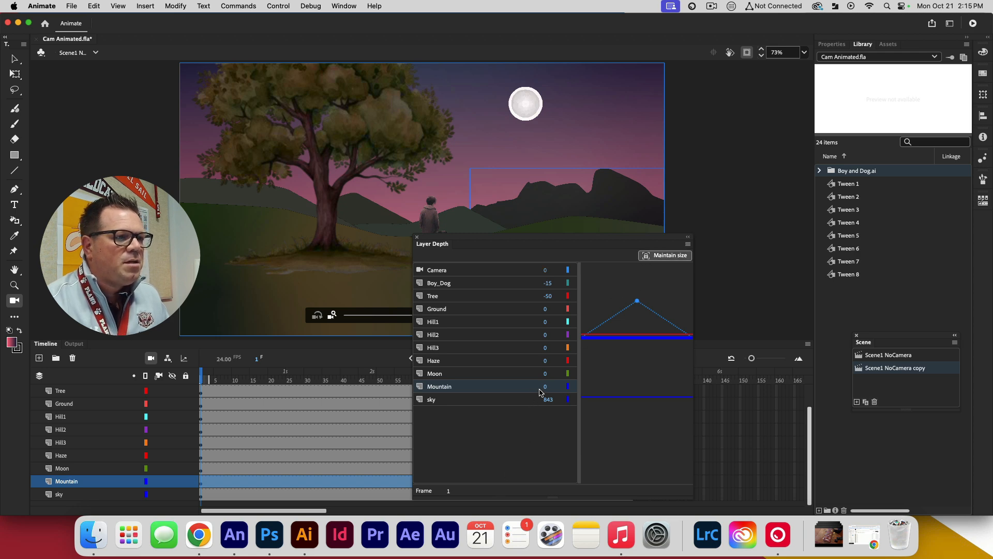
{"action": "left_click_drag", "start_coordinate": [545, 387], "coordinate": [954, 425]}
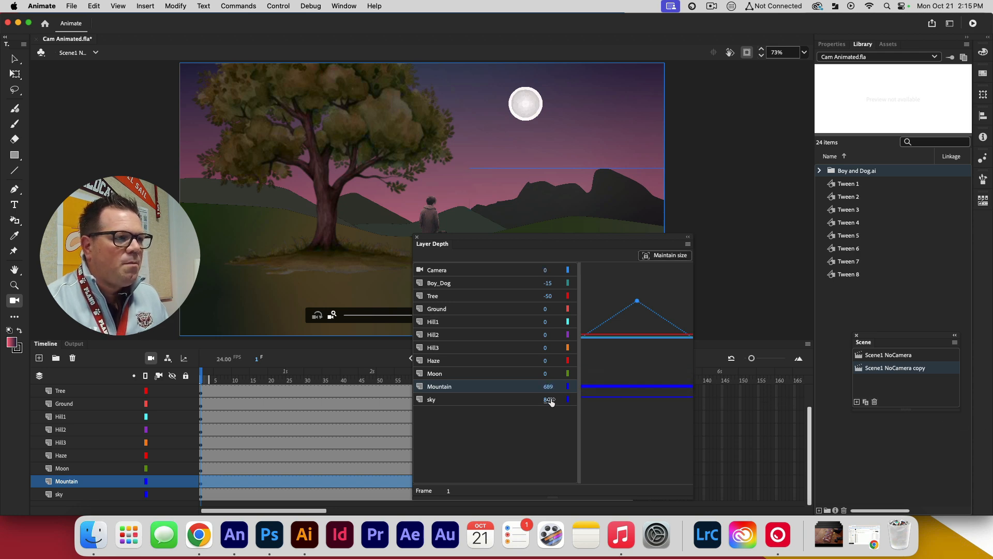
Set the Moon layer's depth to 748 with Maintain size on
{"action": "left_click", "coordinate": [476, 374]}
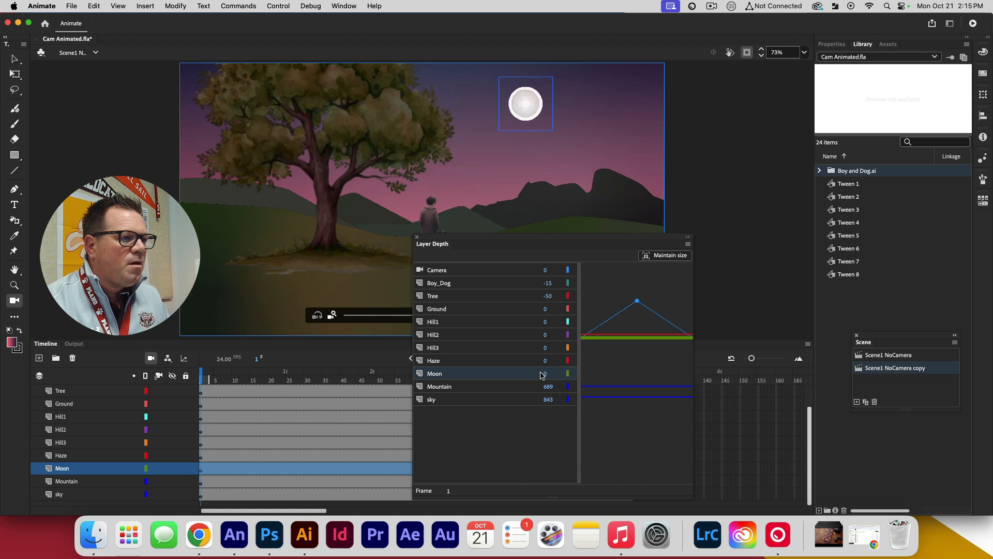
{"action": "left_click_drag", "start_coordinate": [544, 375], "coordinate": [786, 424]}
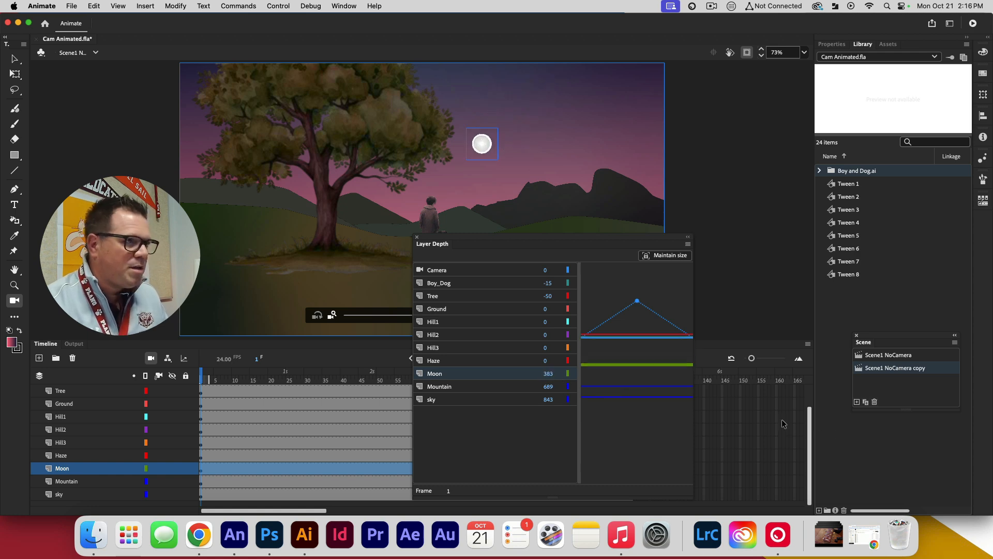
{"action": "key", "text": "super+z"}
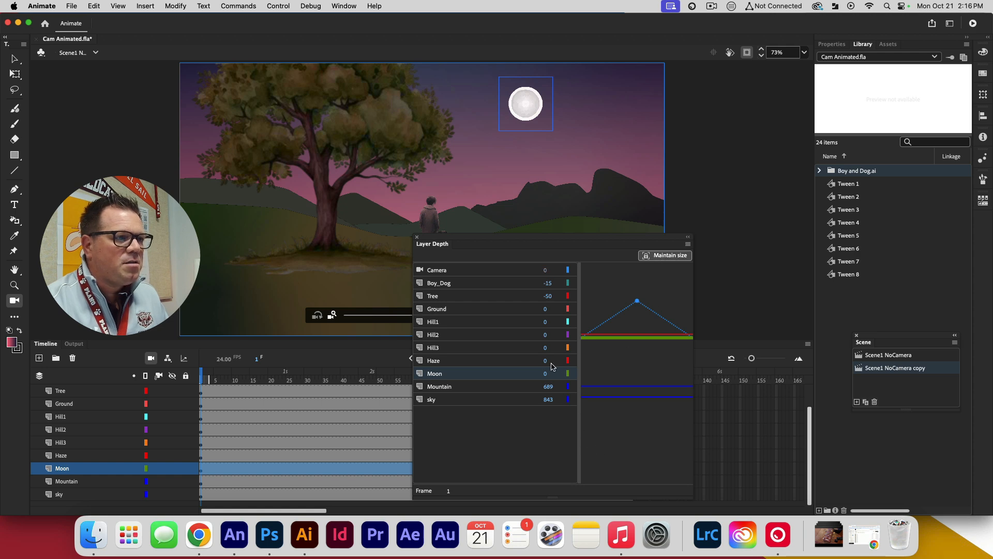
{"action": "left_click_drag", "start_coordinate": [545, 374], "coordinate": [946, 387]}
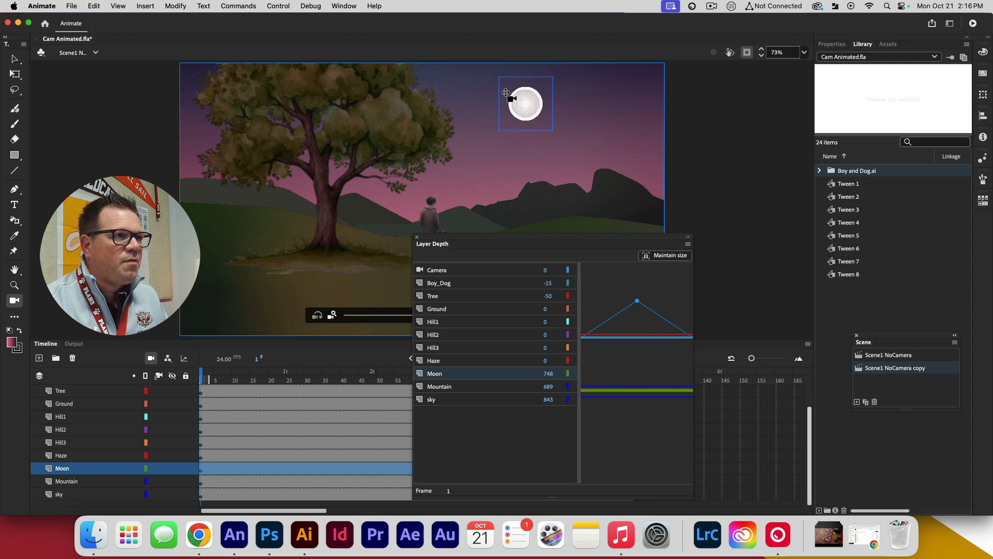
Lock the Haze layer so the moon can be selected on the stage, and nudge the moon slightly with the Selection tool
{"action": "left_click", "coordinate": [14, 59]}
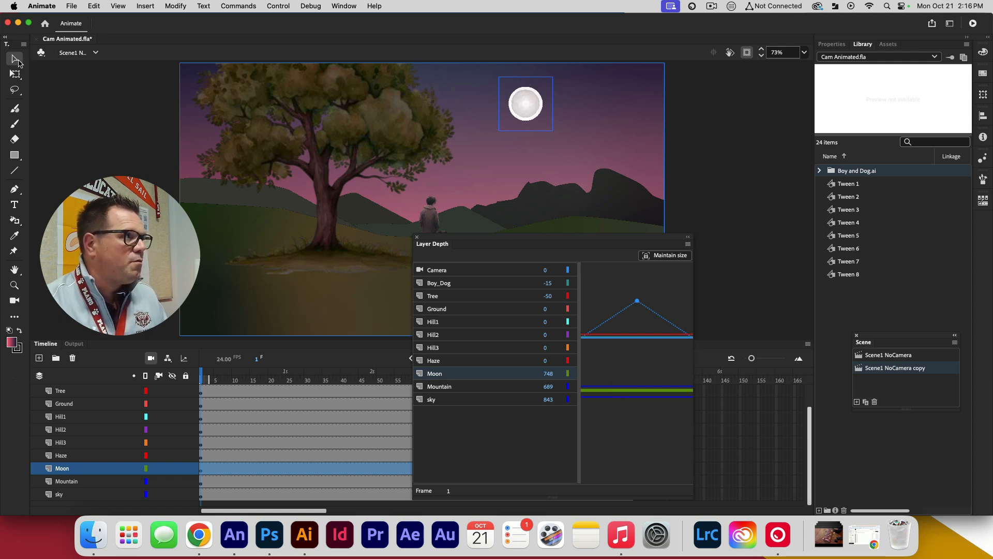
{"action": "left_click", "coordinate": [531, 97]}
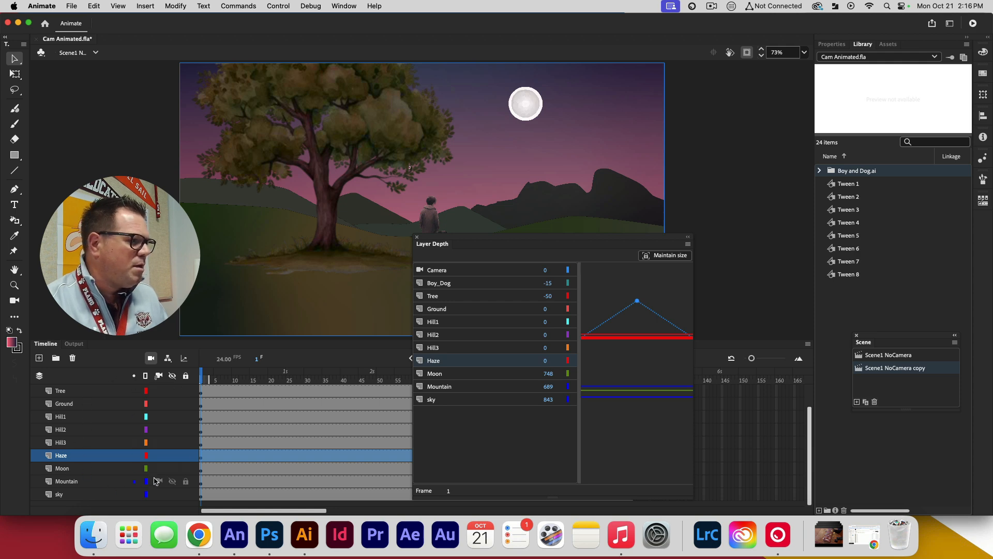
{"action": "left_click", "coordinate": [186, 455]}
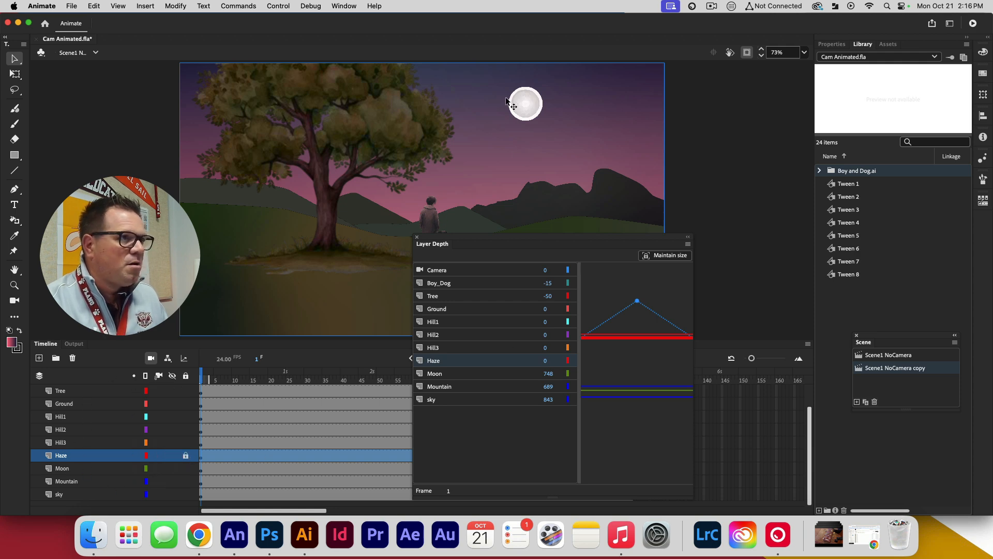
{"action": "left_click", "coordinate": [525, 103]}
{"action": "mouse_move", "coordinate": [525, 103]}
{"action": "left_mouse_down"}
{"action": "mouse_move", "coordinate": [576, 188]}
{"action": "mouse_move", "coordinate": [535, 105]}
{"action": "mouse_move", "coordinate": [525, 106]}
{"action": "left_mouse_up"}
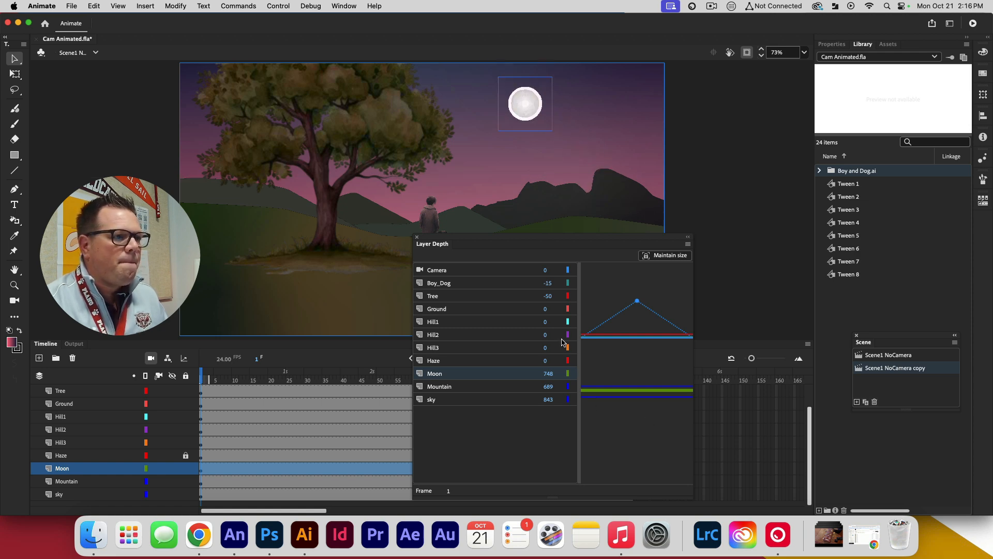
Attach the Haze layer to the camera
{"action": "left_click", "coordinate": [446, 361]}
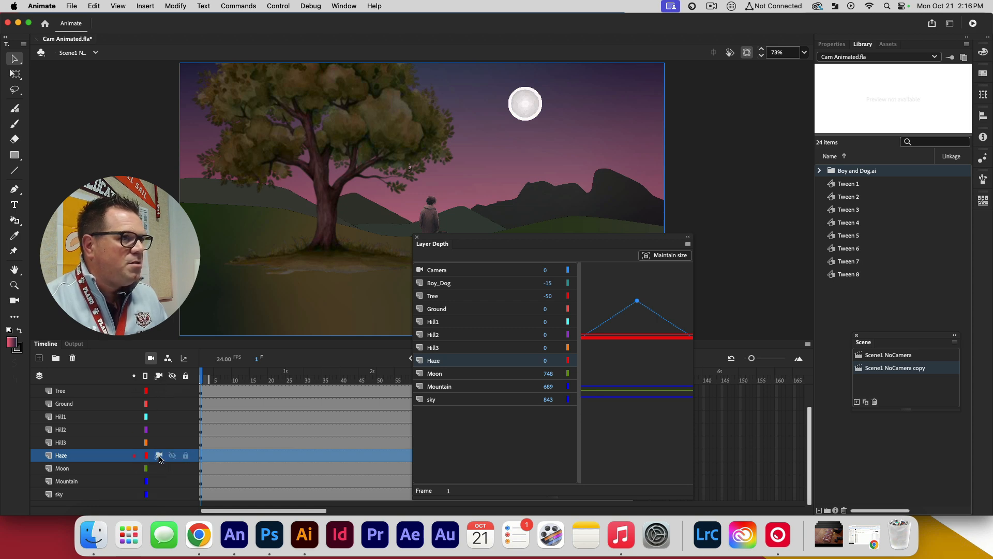
{"action": "left_click", "coordinate": [159, 456]}
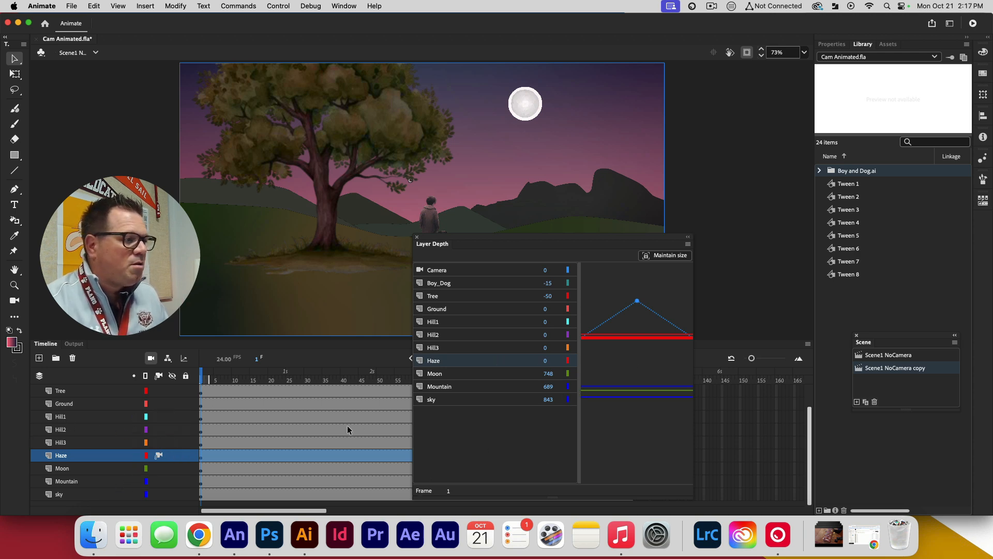
Set the depth of the Hill3 layer to 384 and of the Hill2 layer to 215, both with Maintain size on
{"action": "left_click", "coordinate": [76, 443]}
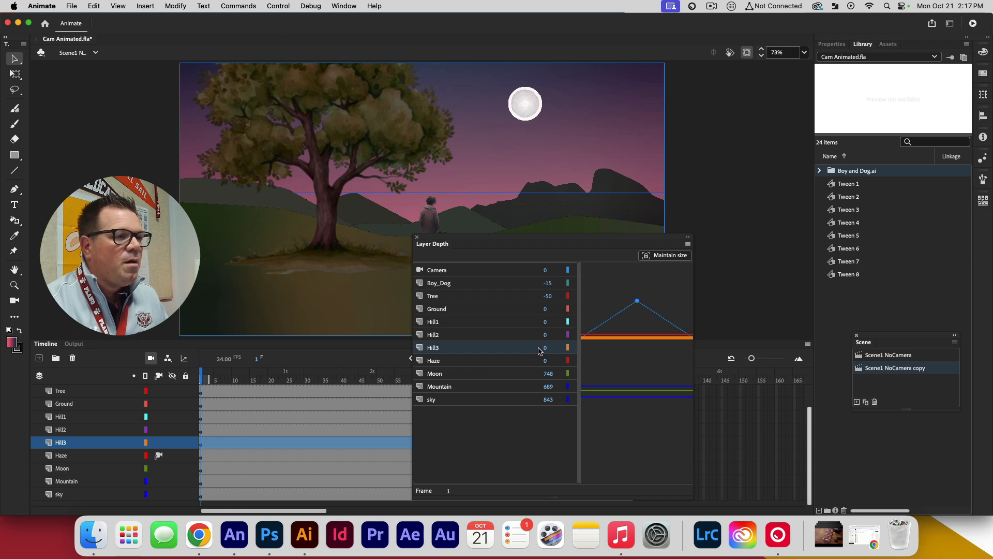
{"action": "left_click_drag", "start_coordinate": [545, 351], "coordinate": [501, 350]}
{"action": "key", "text": "super+z"}
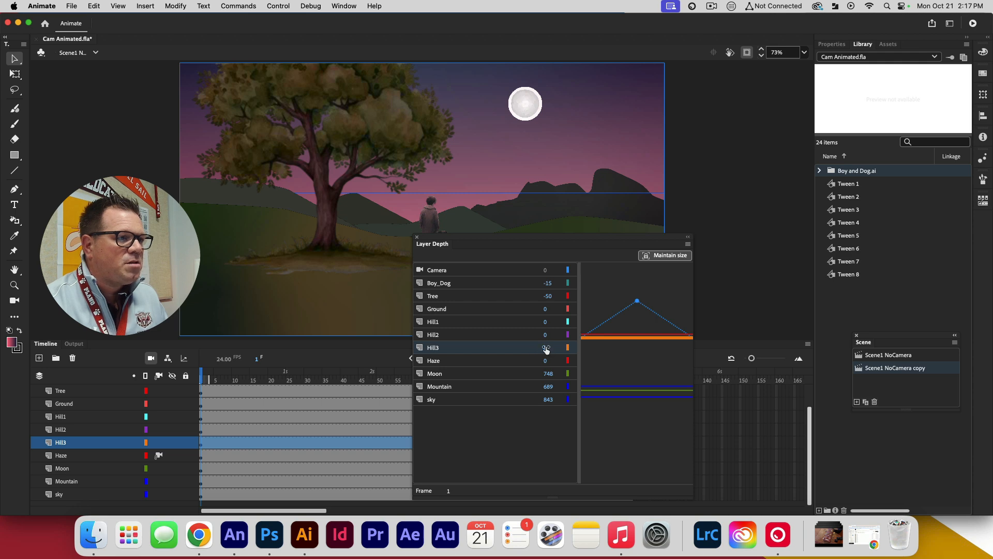
{"action": "left_click_drag", "start_coordinate": [545, 350], "coordinate": [766, 365]}
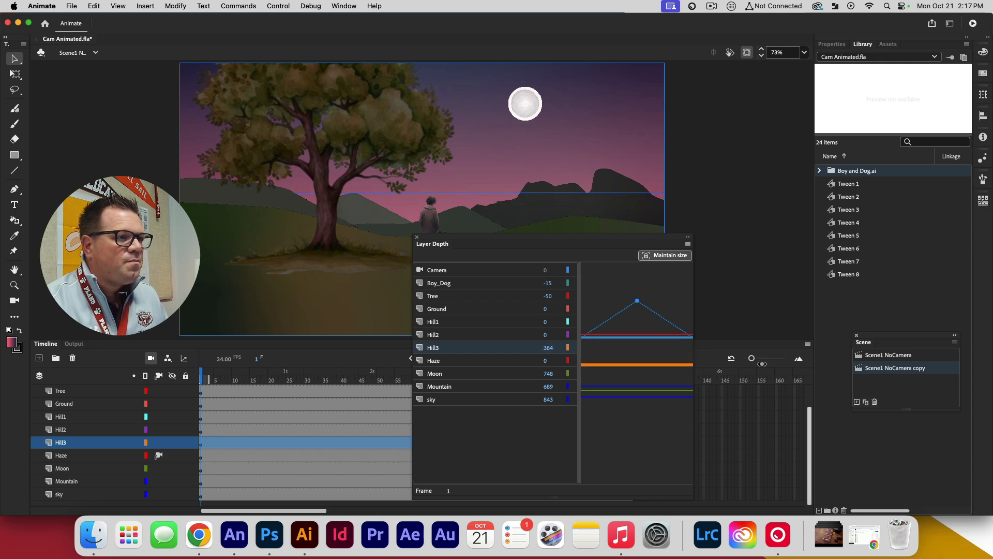
{"action": "left_click", "coordinate": [444, 336]}
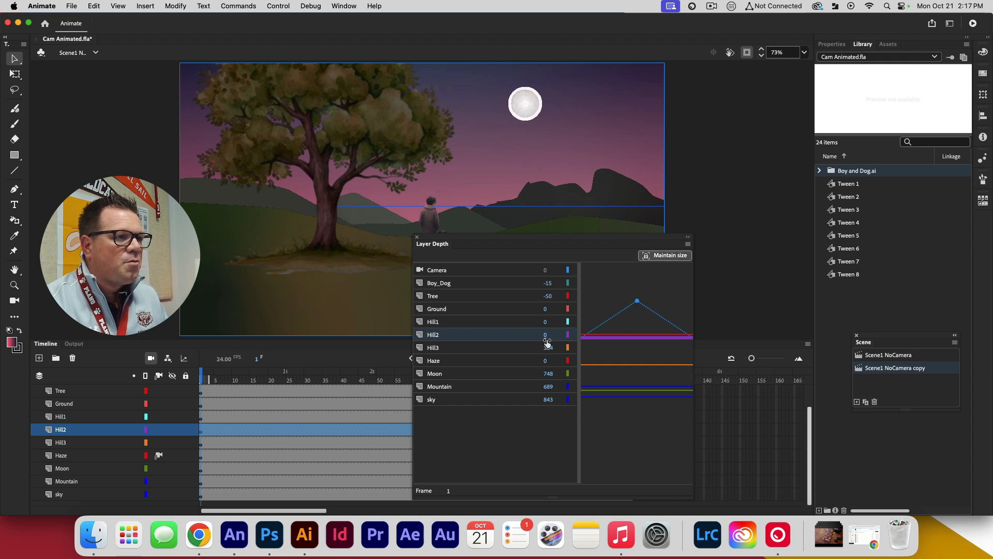
{"action": "left_click_drag", "start_coordinate": [545, 337], "coordinate": [667, 344]}
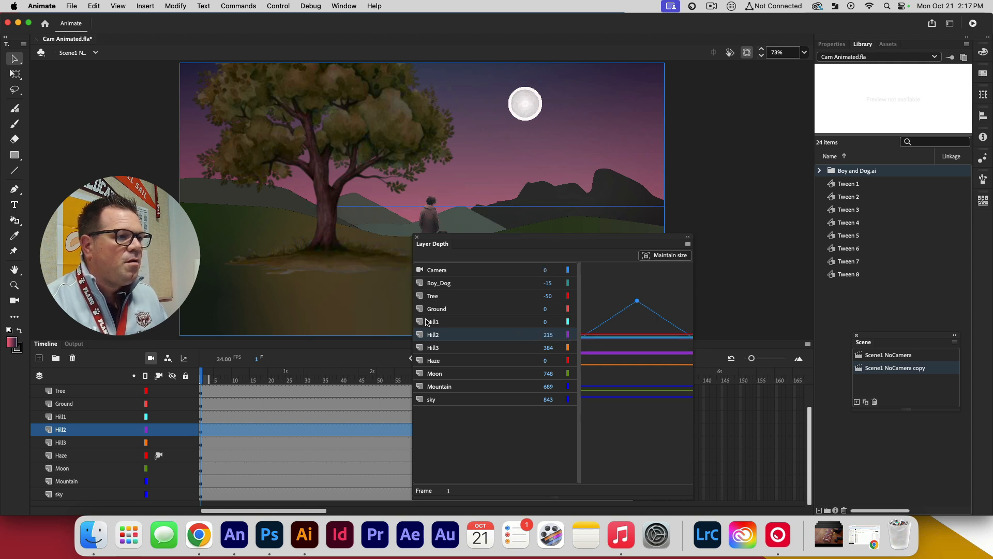
Set the depth of the Hill1 layer to 267 with Maintain size on, the Hill2 layer to 334, and the Hill3 layer to 487
{"action": "left_click", "coordinate": [453, 318]}
{"action": "left_click", "coordinate": [669, 256]}
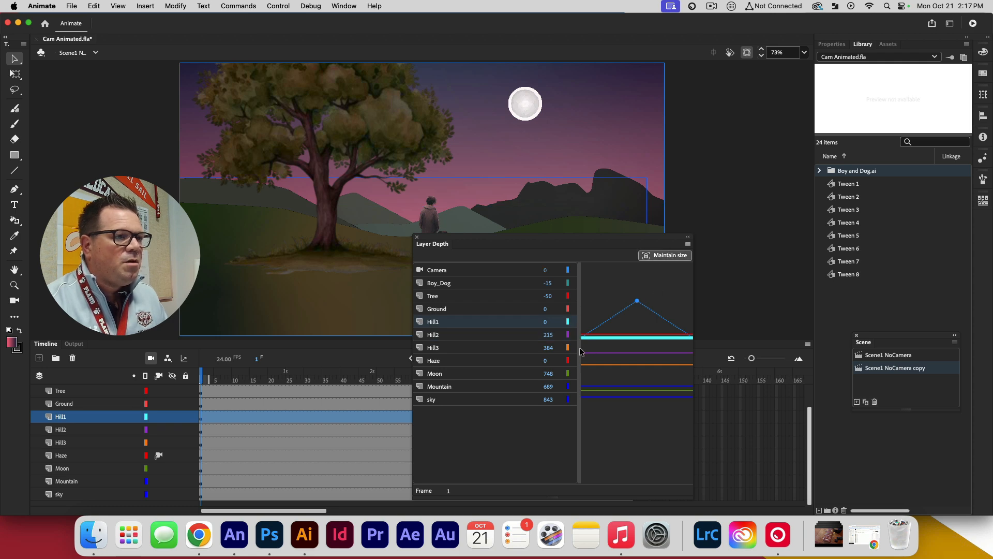
{"action": "left_click_drag", "start_coordinate": [548, 322], "coordinate": [688, 342]}
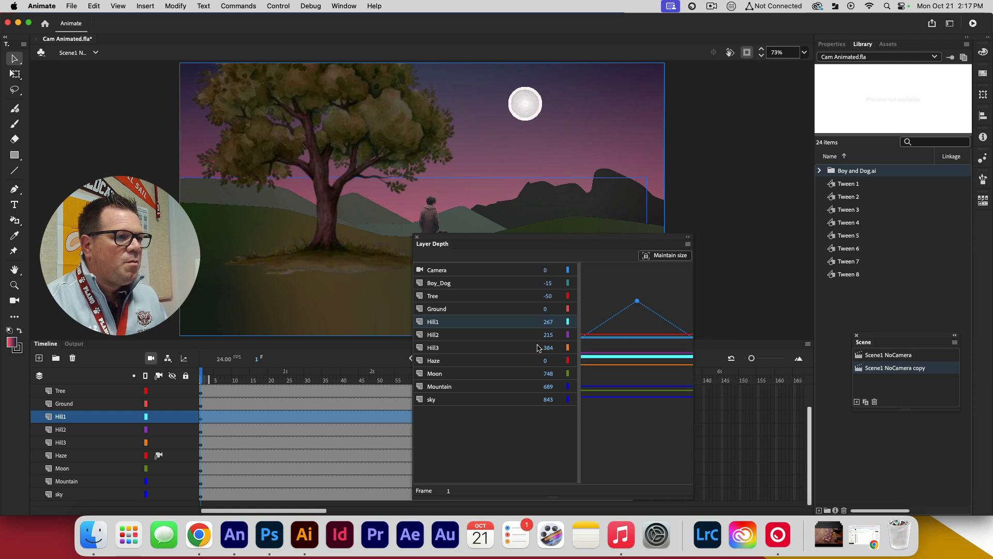
{"action": "left_click_drag", "start_coordinate": [548, 335], "coordinate": [628, 352]}
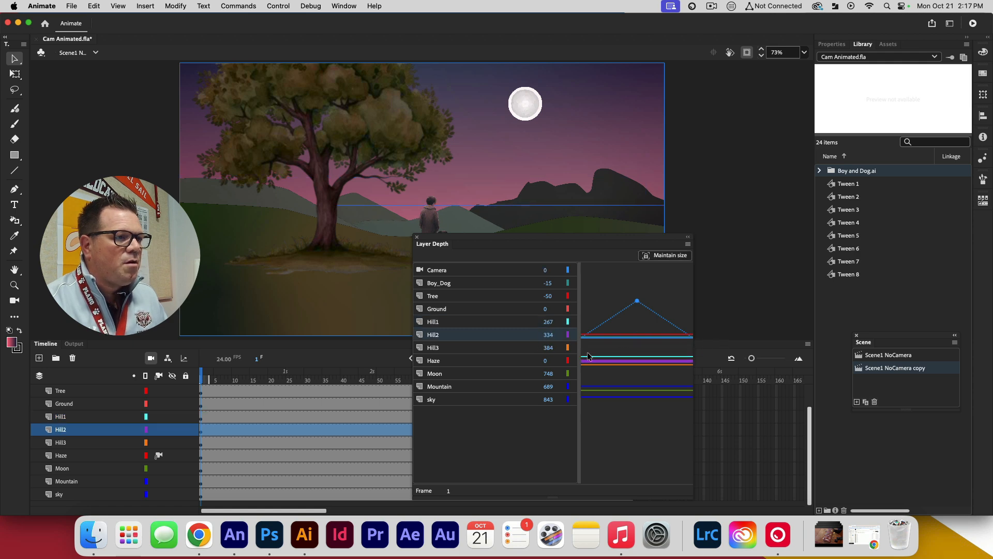
{"action": "mouse_move", "coordinate": [547, 347]}
{"action": "left_mouse_down"}
{"action": "mouse_move", "coordinate": [605, 358]}
{"action": "mouse_move", "coordinate": [541, 342]}
{"action": "left_mouse_up"}
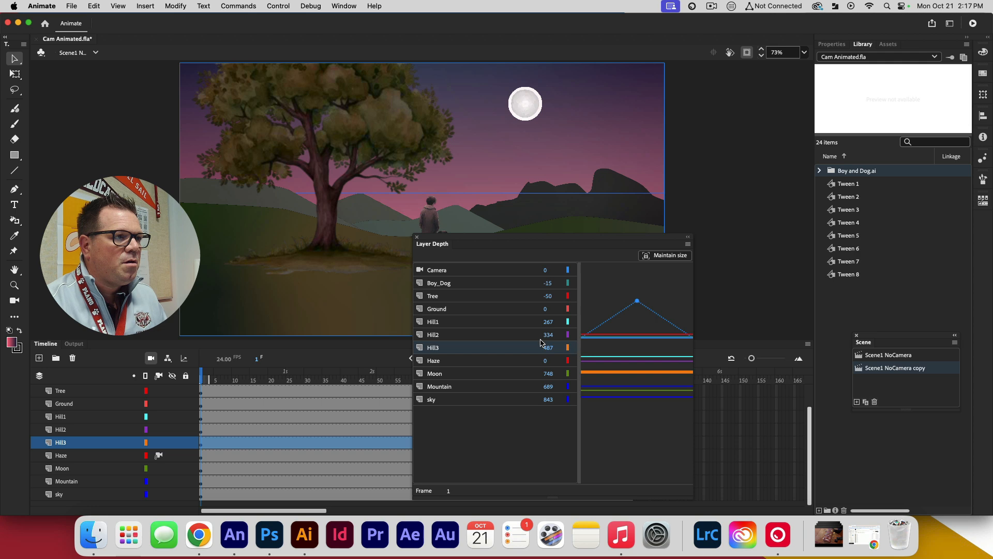
Clear the Layer Depth panel off the stage and pan the camera across the scene at frame 1 with the Camera tool to test the parallax
{"action": "left_click", "coordinate": [439, 311]}
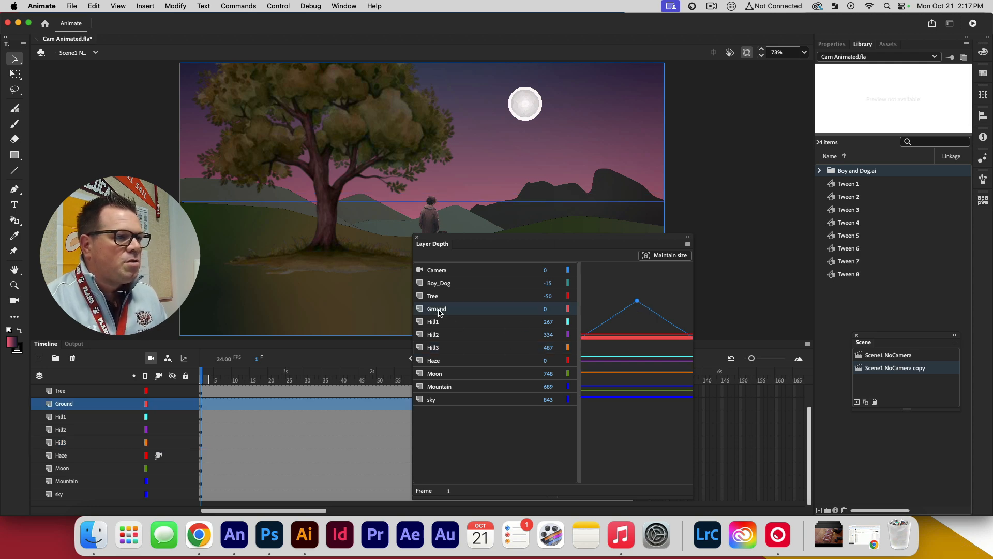
{"action": "left_click", "coordinate": [451, 271]}
{"action": "left_click", "coordinate": [495, 307]}
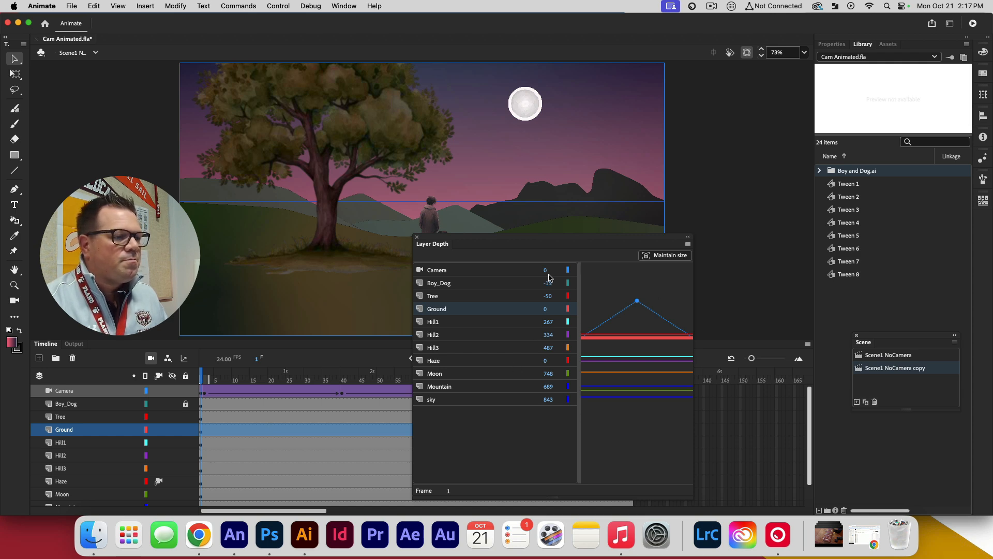
{"action": "left_click_drag", "start_coordinate": [607, 243], "coordinate": [897, 252]}
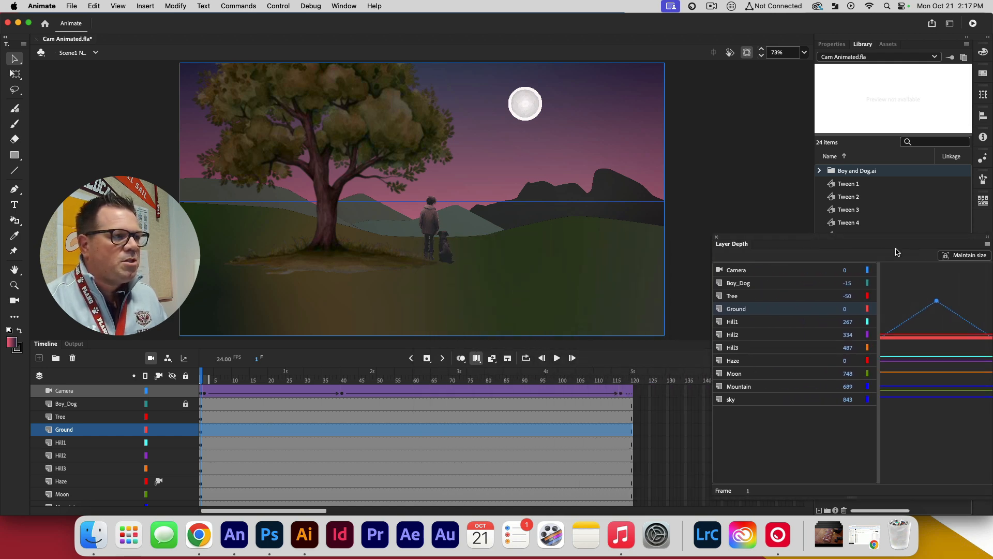
{"action": "left_click", "coordinate": [14, 300]}
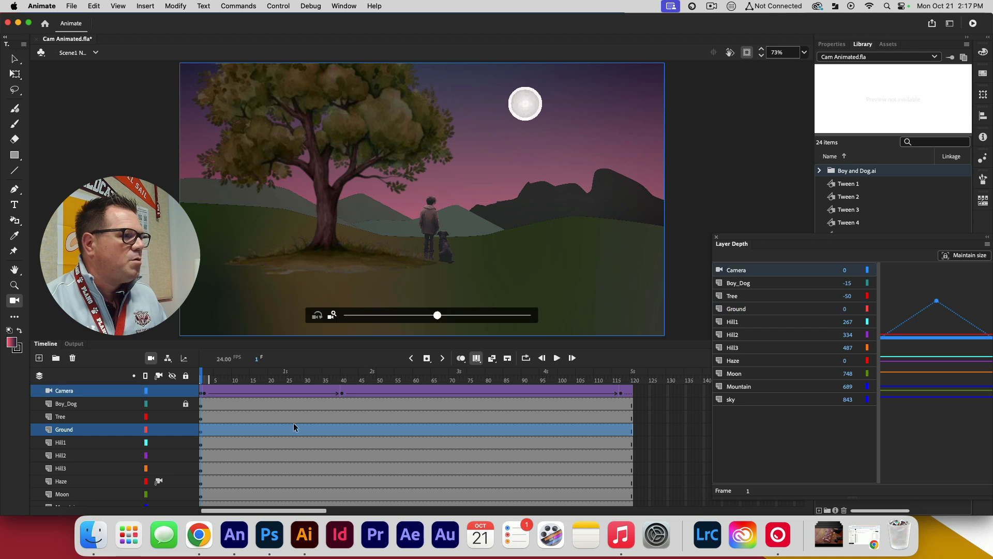
{"action": "left_click", "coordinate": [88, 393]}
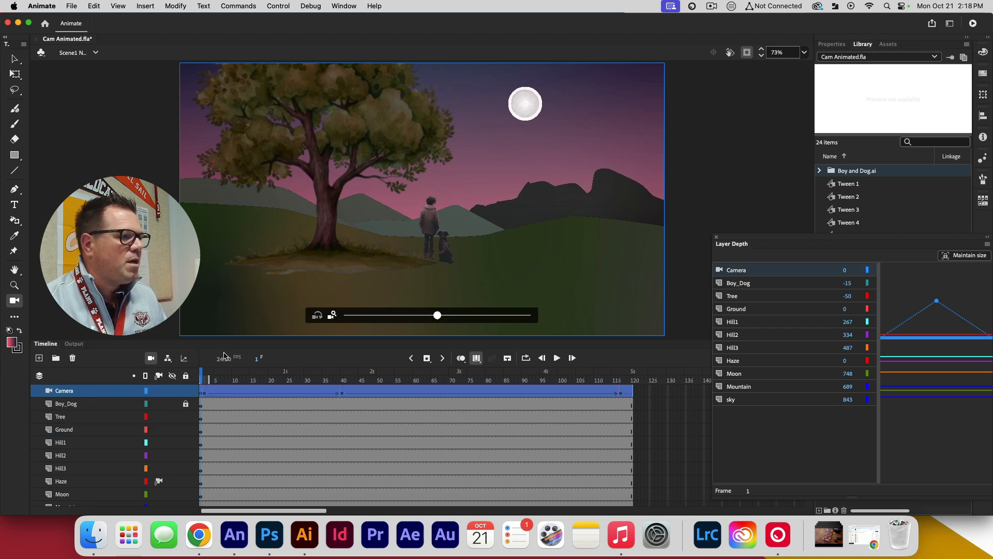
{"action": "left_click_drag", "start_coordinate": [405, 216], "coordinate": [533, 240]}
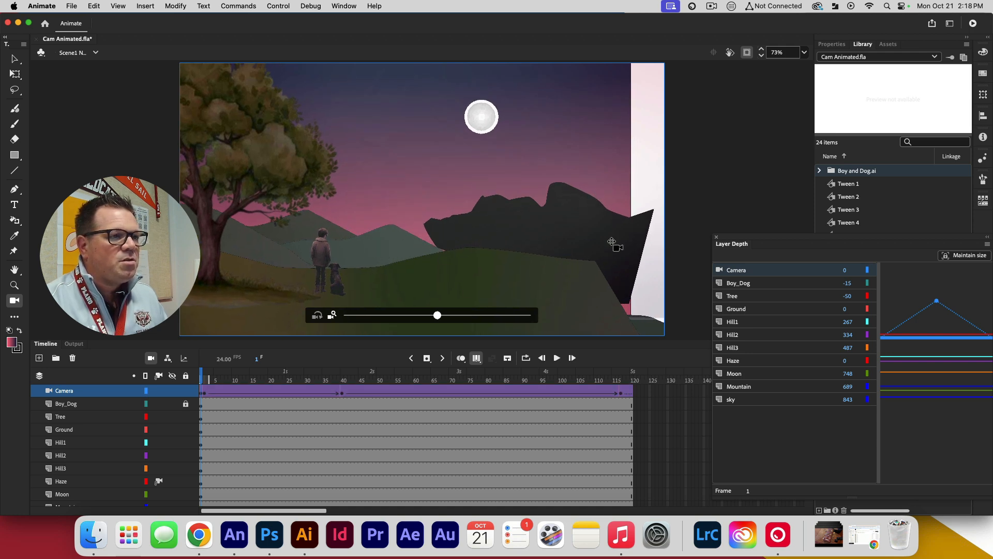
{"action": "left_click_drag", "start_coordinate": [525, 238], "coordinate": [324, 263]}
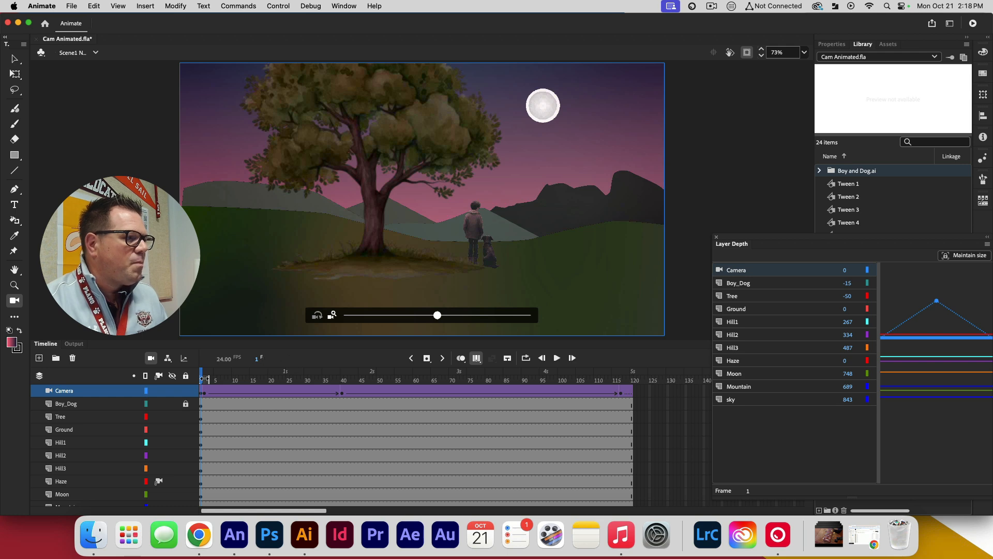
Play the camera animation from frame 1 to frame 120 and scrub back to frame 1 to examine the parallax between layers
{"action": "mouse_move", "coordinate": [203, 382]}
{"action": "left_mouse_down"}
{"action": "mouse_move", "coordinate": [407, 381]}
{"action": "mouse_move", "coordinate": [187, 381]}
{"action": "mouse_move", "coordinate": [476, 380]}
{"action": "mouse_move", "coordinate": [201, 380]}
{"action": "left_mouse_up"}
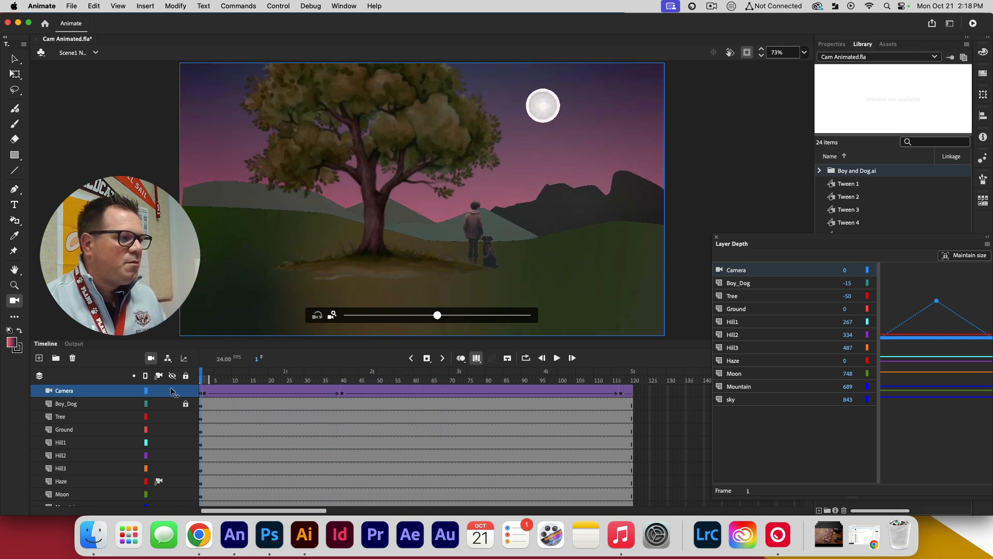
{"action": "key", "text": "Return"}
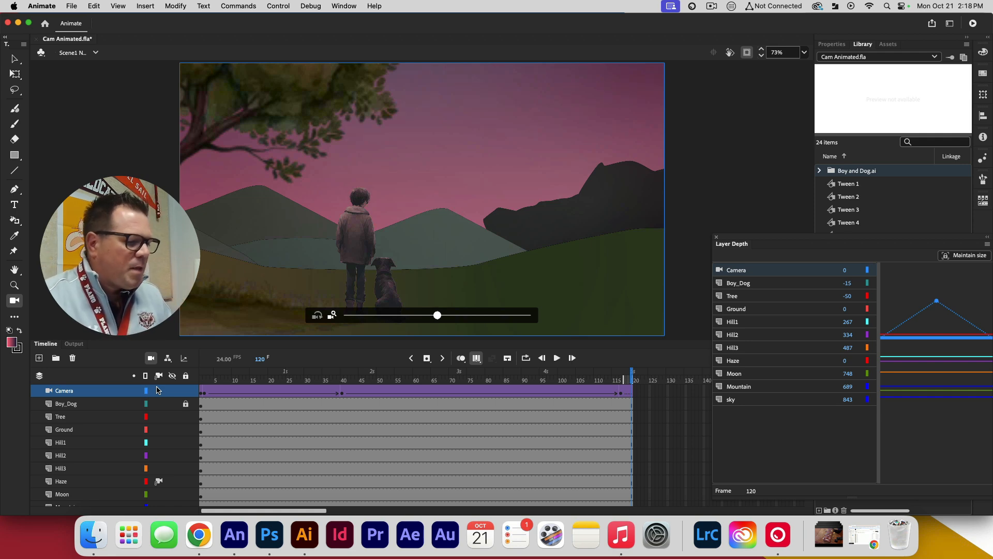
{"action": "key", "text": "Return"}
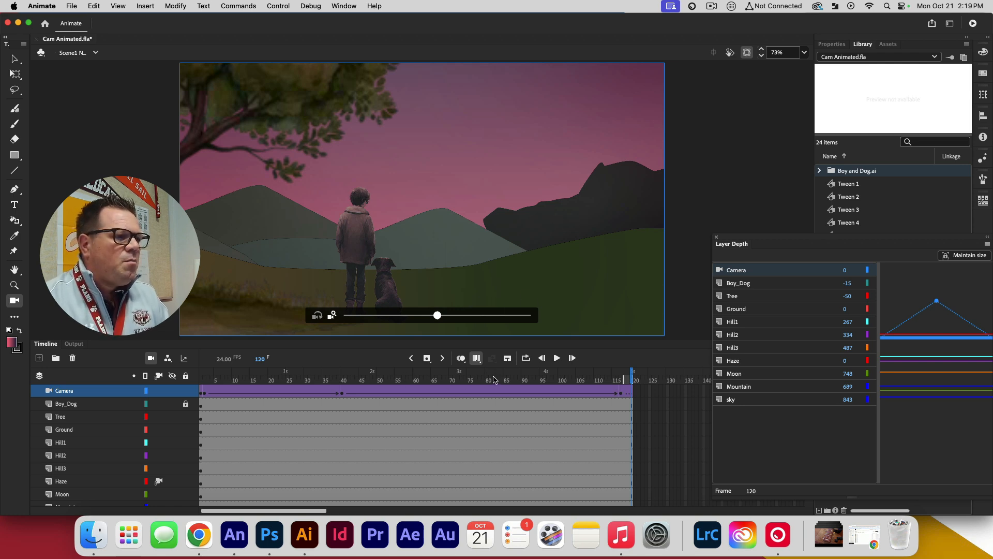
{"action": "left_click_drag", "start_coordinate": [486, 379], "coordinate": [230, 380]}
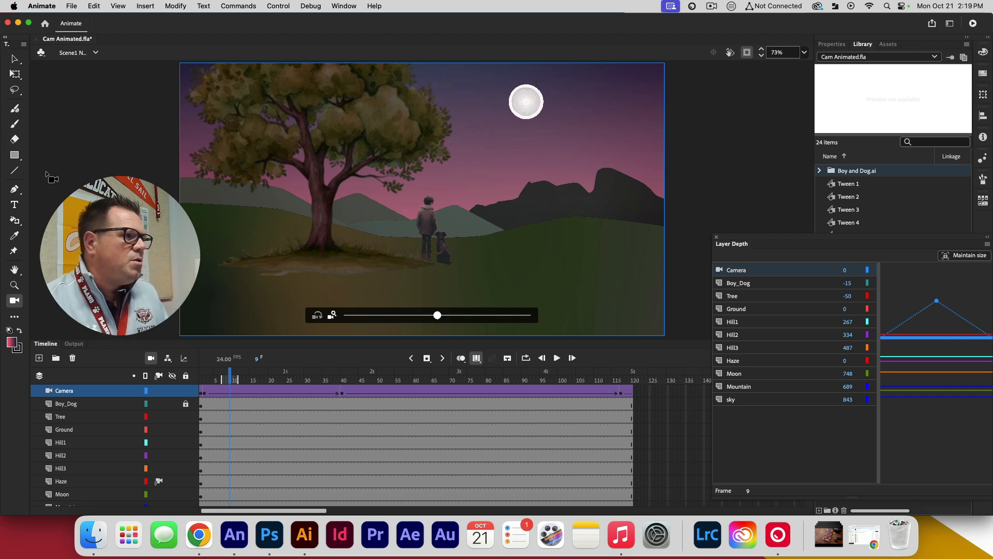
{"action": "left_click_drag", "start_coordinate": [229, 378], "coordinate": [186, 384]}
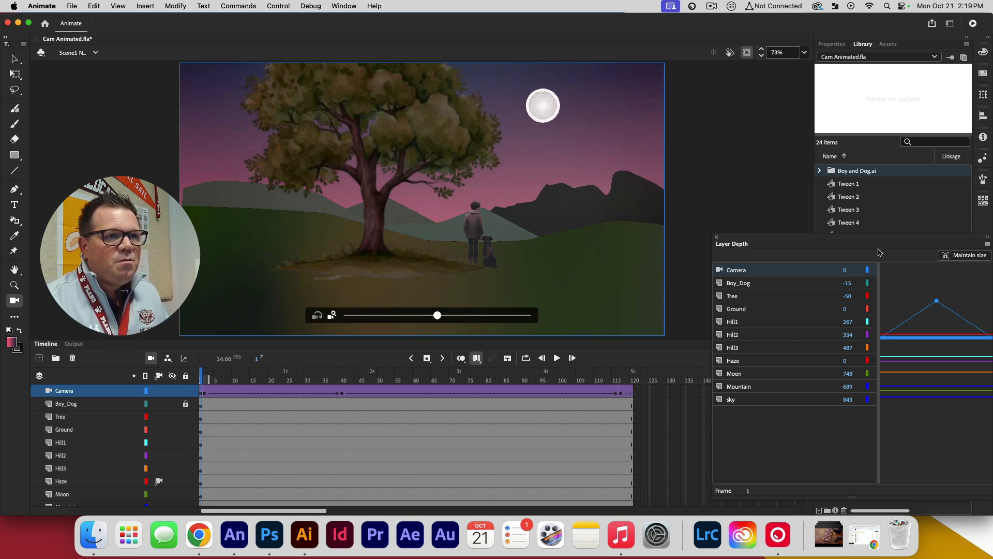
Reposition the Layer Depth panel so that it is fully in view, overlapping the lower corner of the stage
{"action": "left_click_drag", "start_coordinate": [881, 244], "coordinate": [801, 243]}
{"action": "left_click_drag", "start_coordinate": [766, 253], "coordinate": [766, 255]}
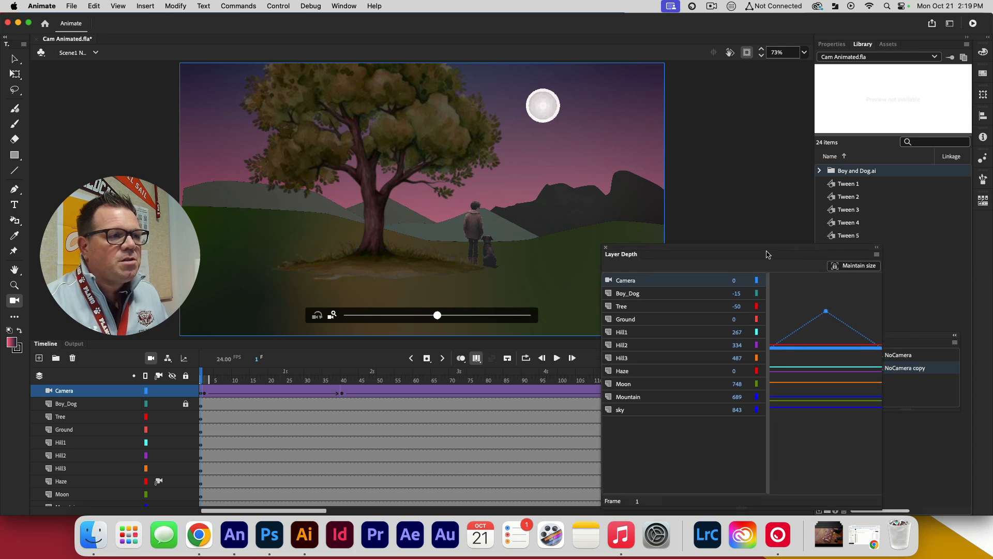